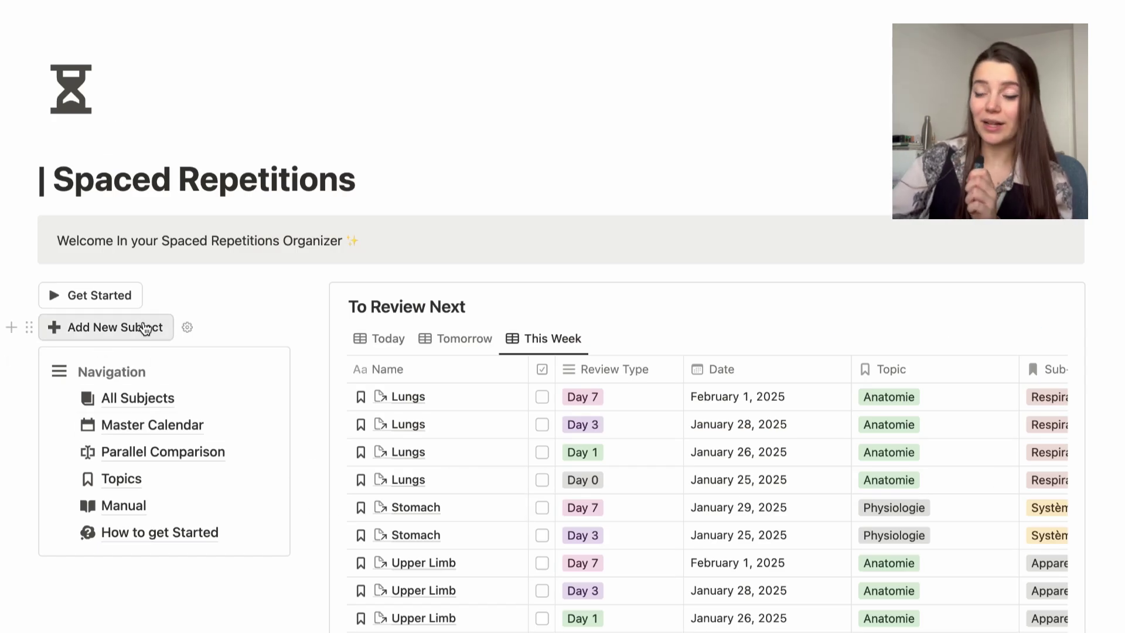
left_click(123, 302)
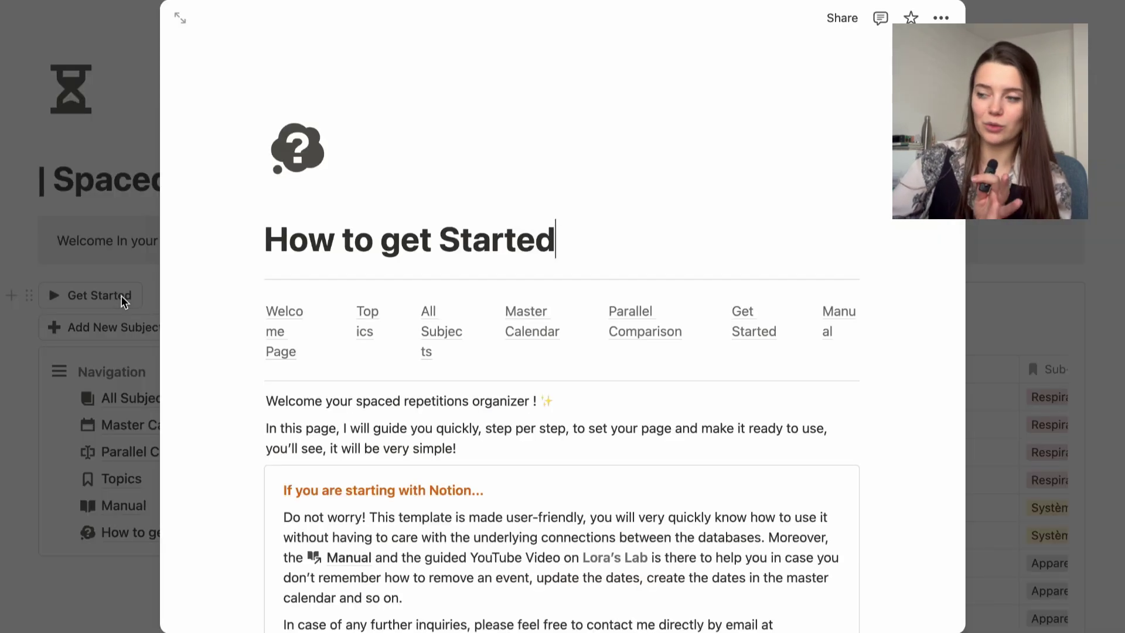
left_click(150, 111)
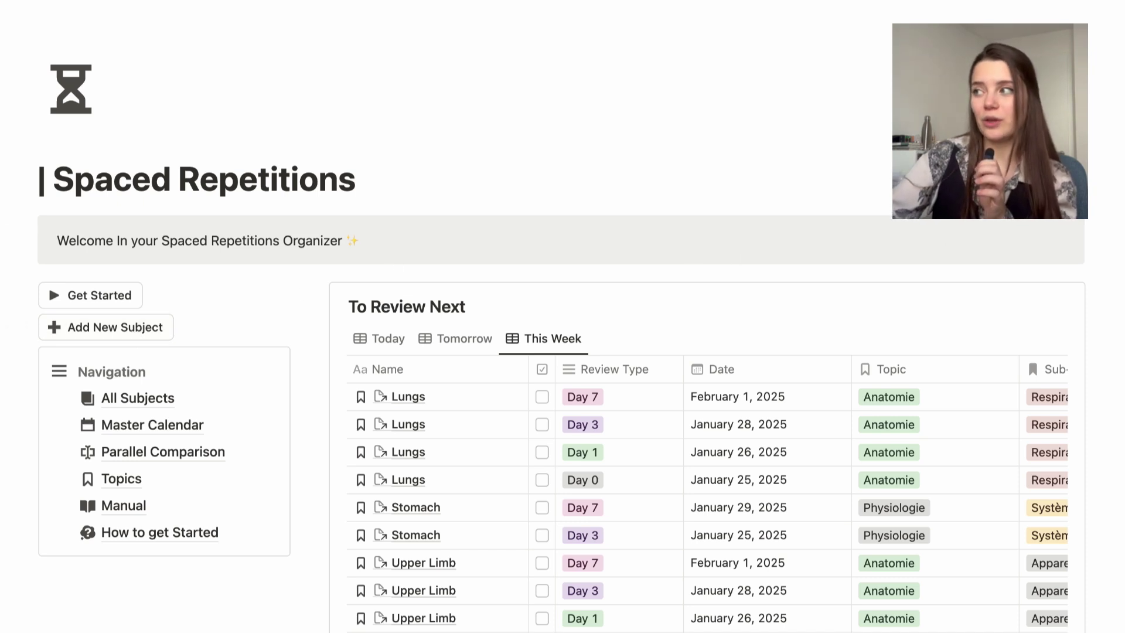
left_click(1107, 3)
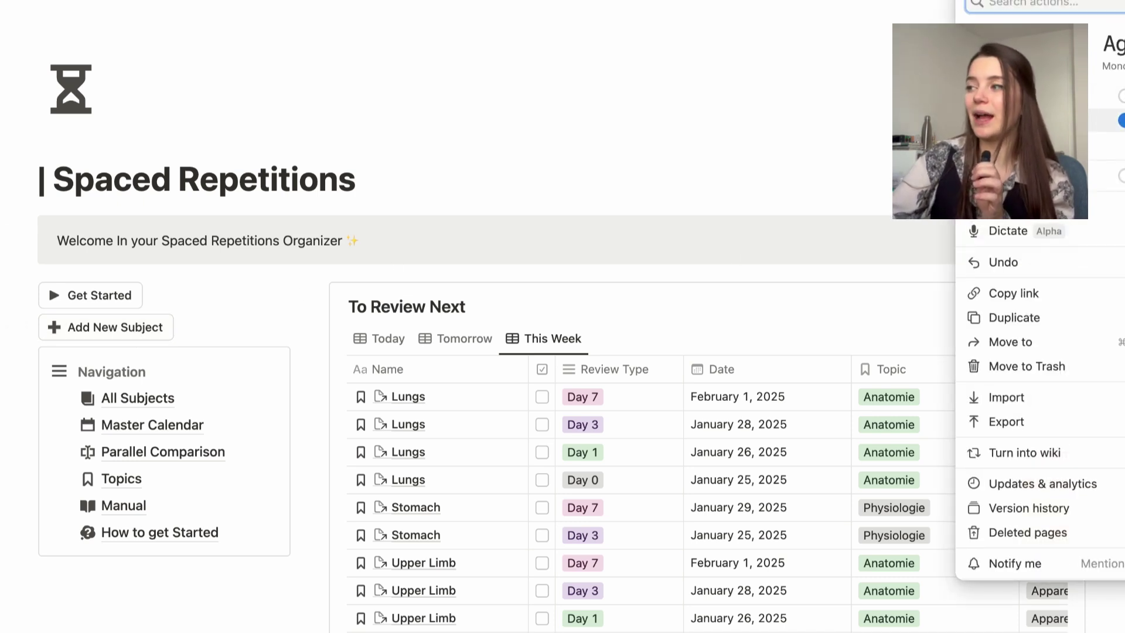
left_click(1106, 92)
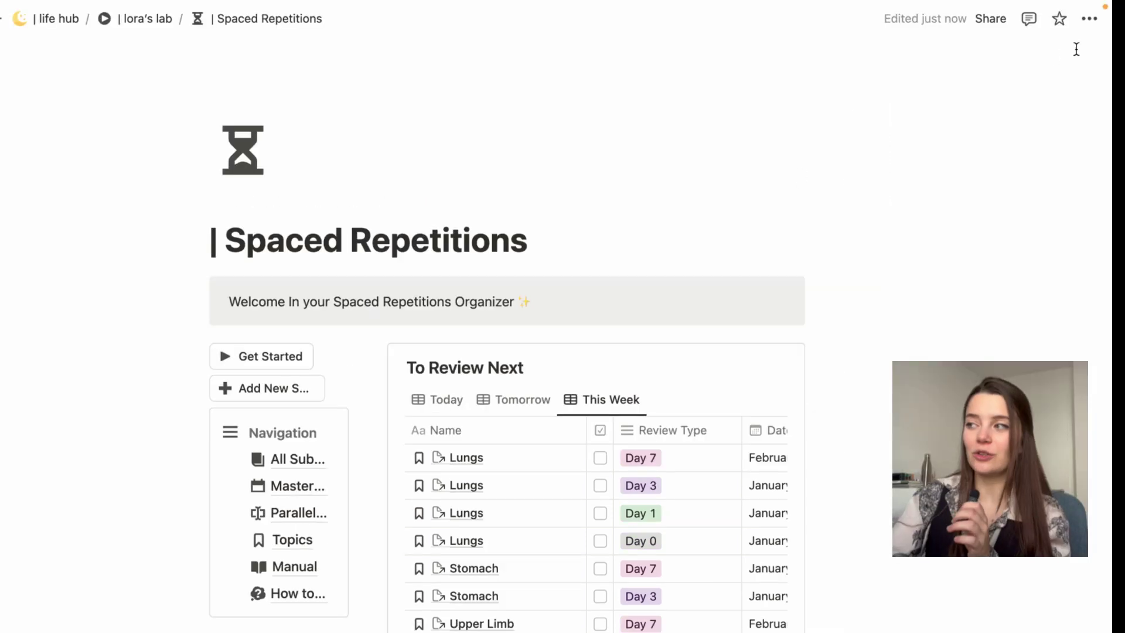
left_click(1086, 21)
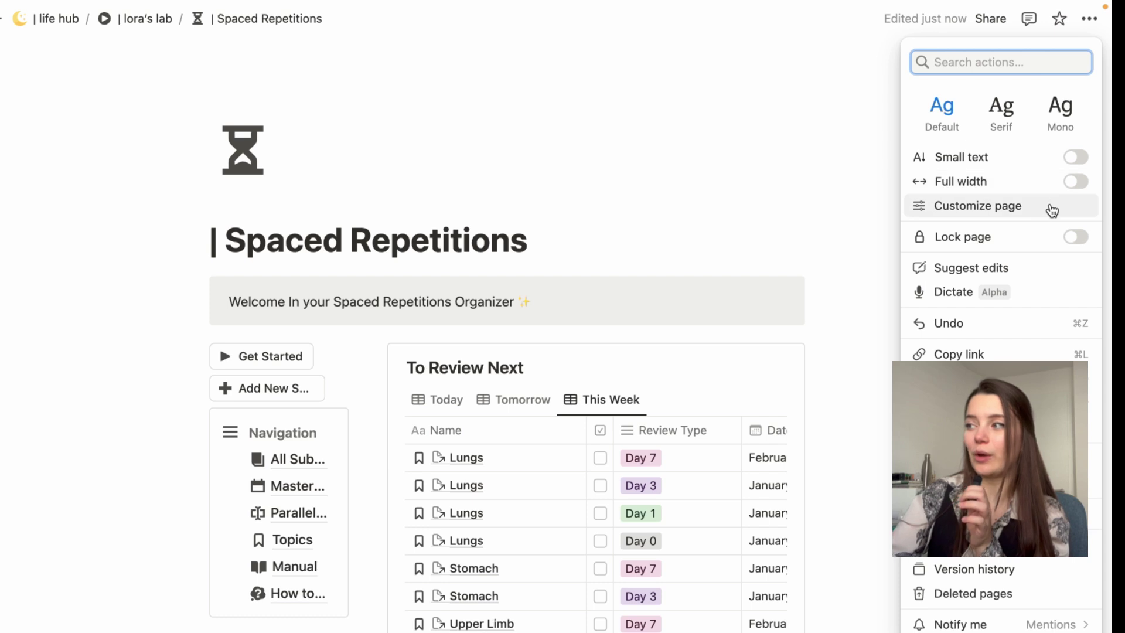
left_click(1074, 183)
left_click(715, 170)
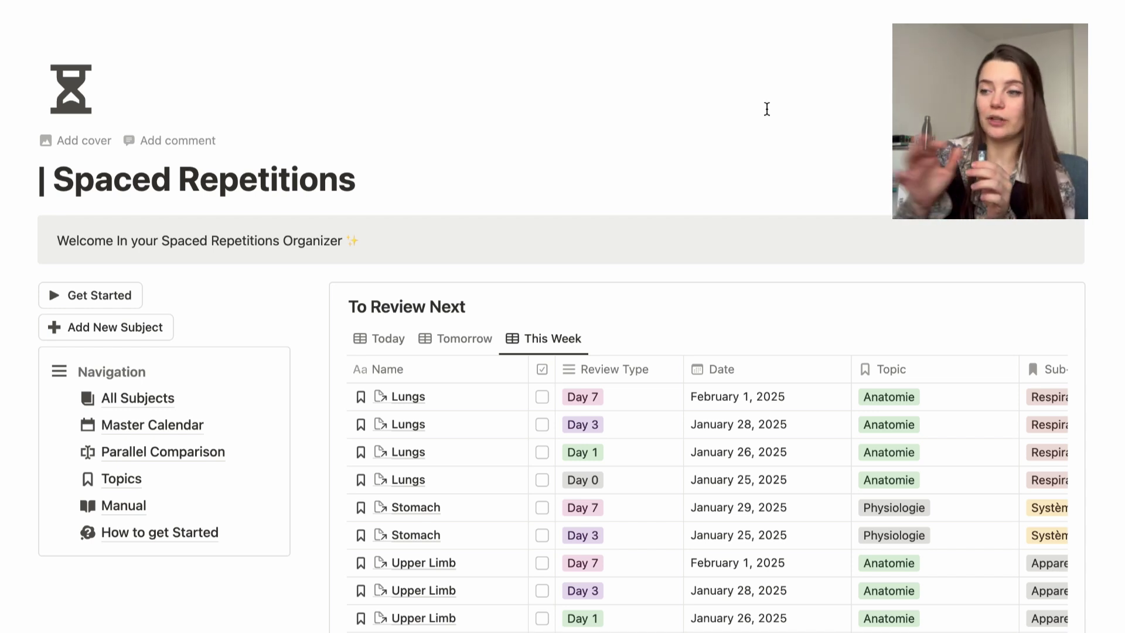
Step: Switch the To Review Next table from the week's reviews to the Today view
left_click(391, 341)
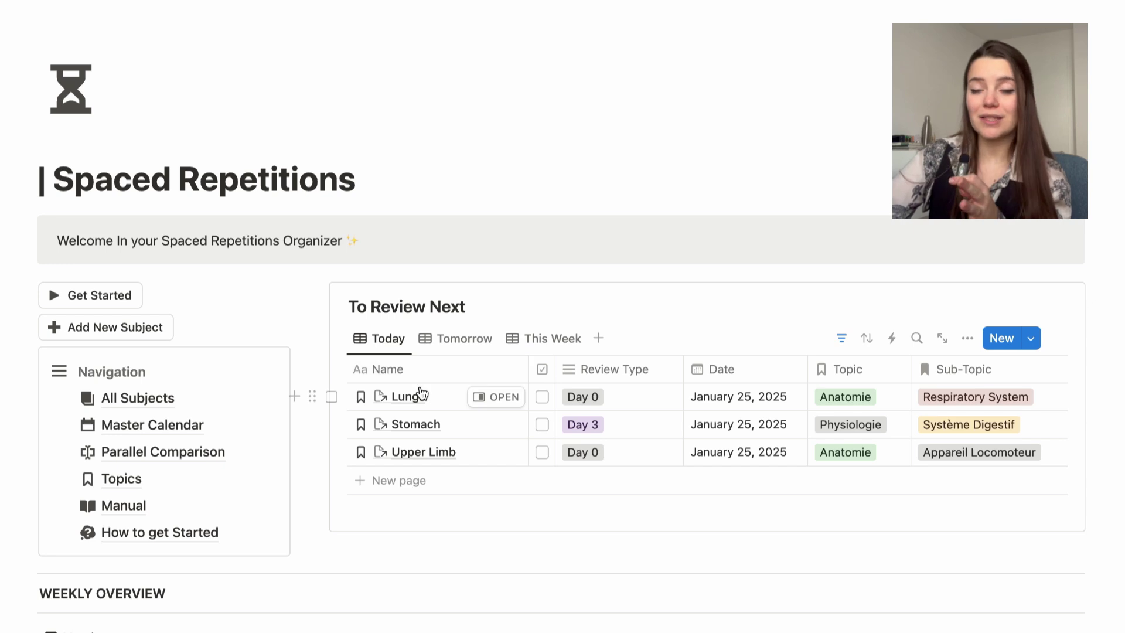
scroll(419, 387, "down", 12)
scroll(420, 385, "up", 15)
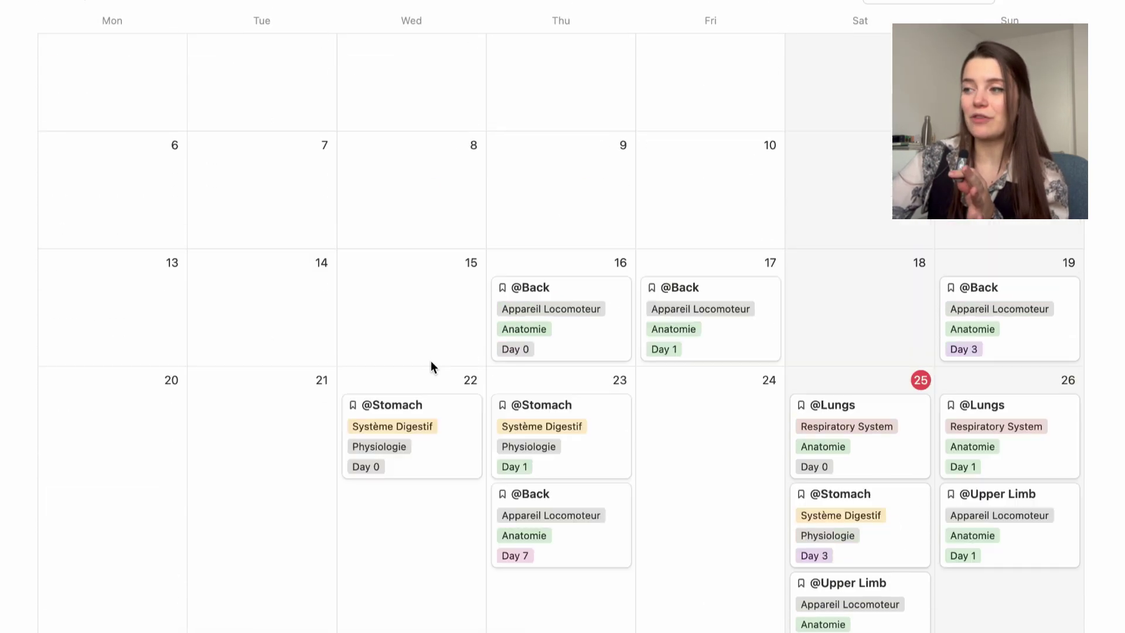
mouse_move(265, 359)
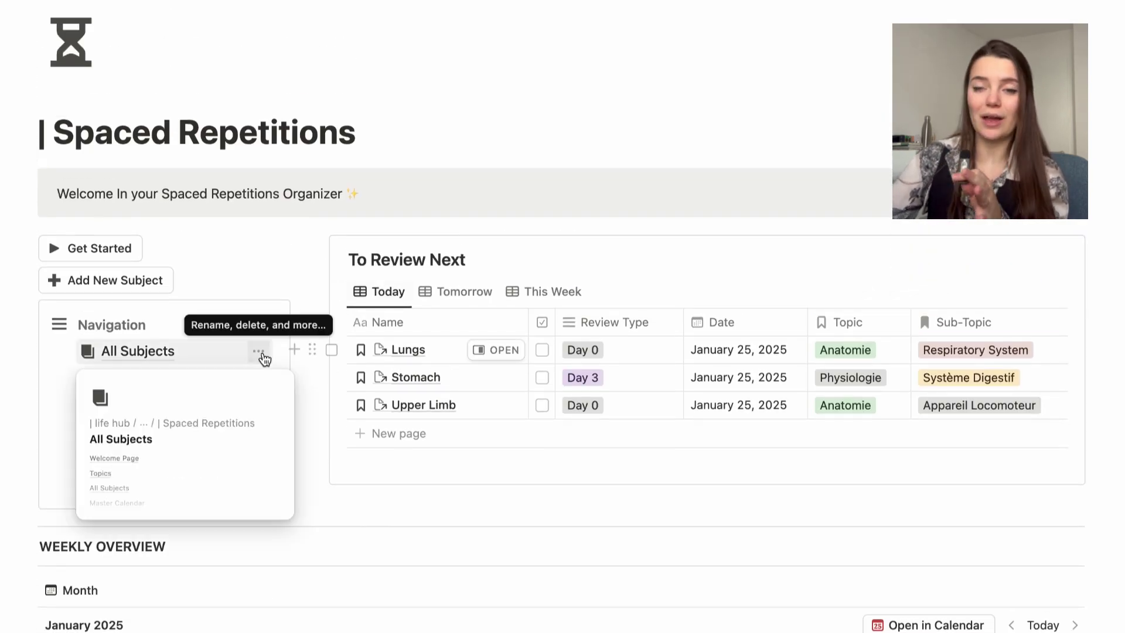
scroll(249, 176, "up", 1)
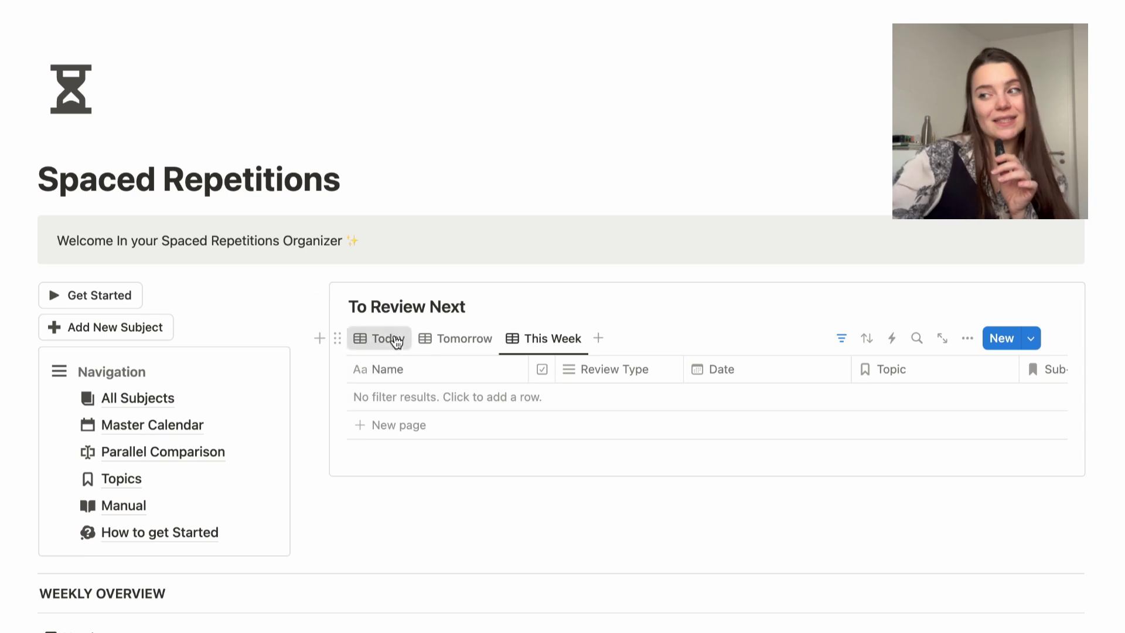
left_click(396, 342)
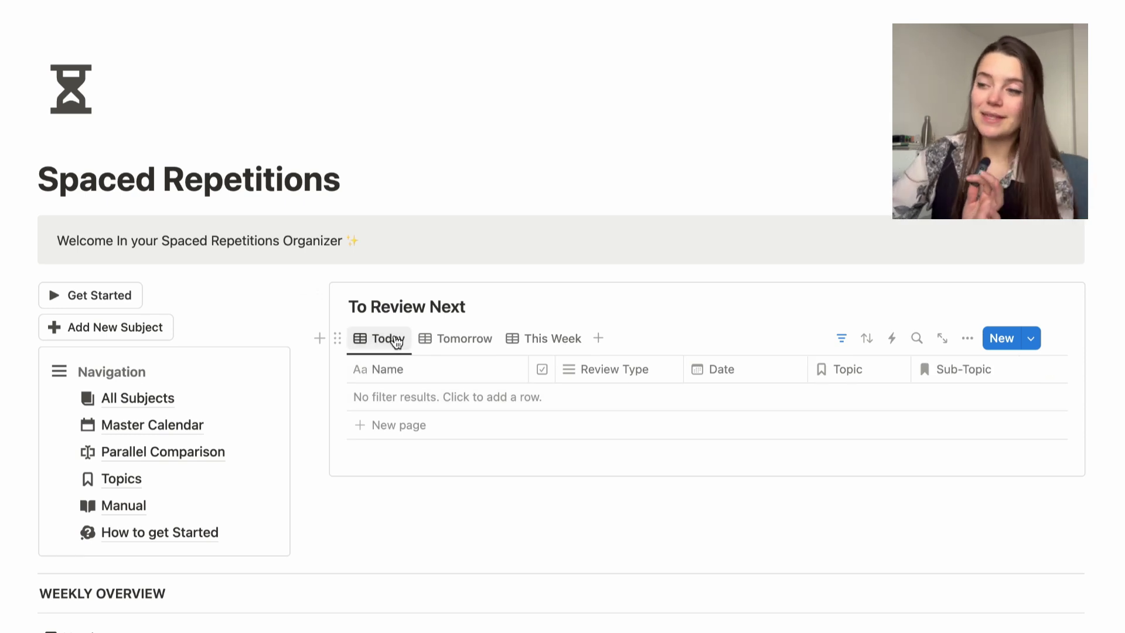
mouse_move(182, 531)
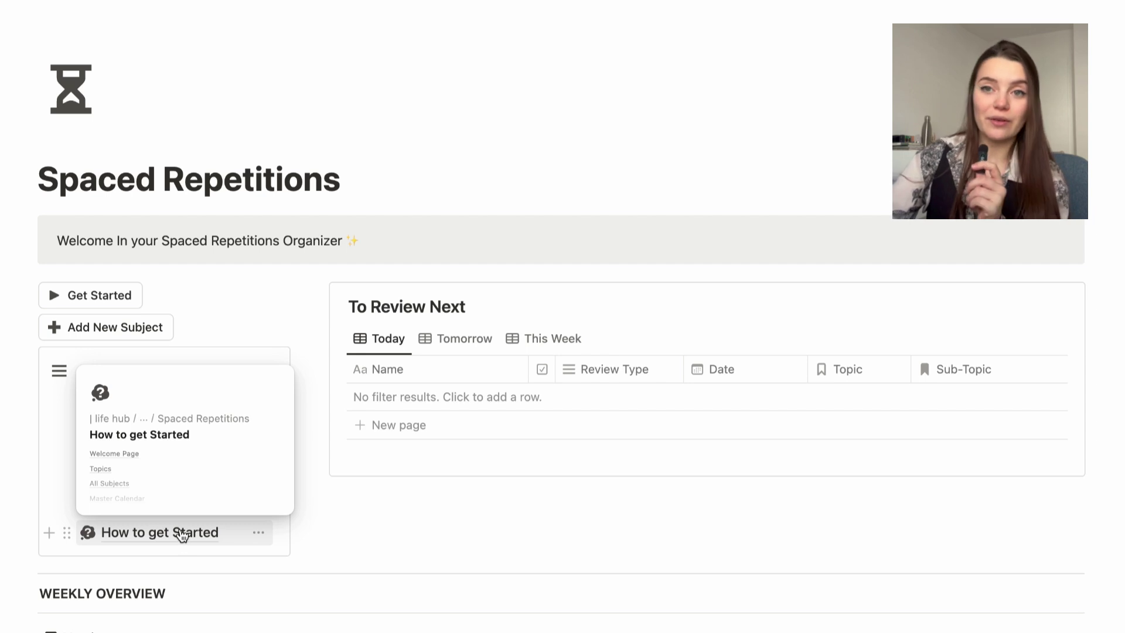
Step: Open How to get Started, collapse Step 3, and expand Step 1 to show its empty subjects table
left_click(182, 532)
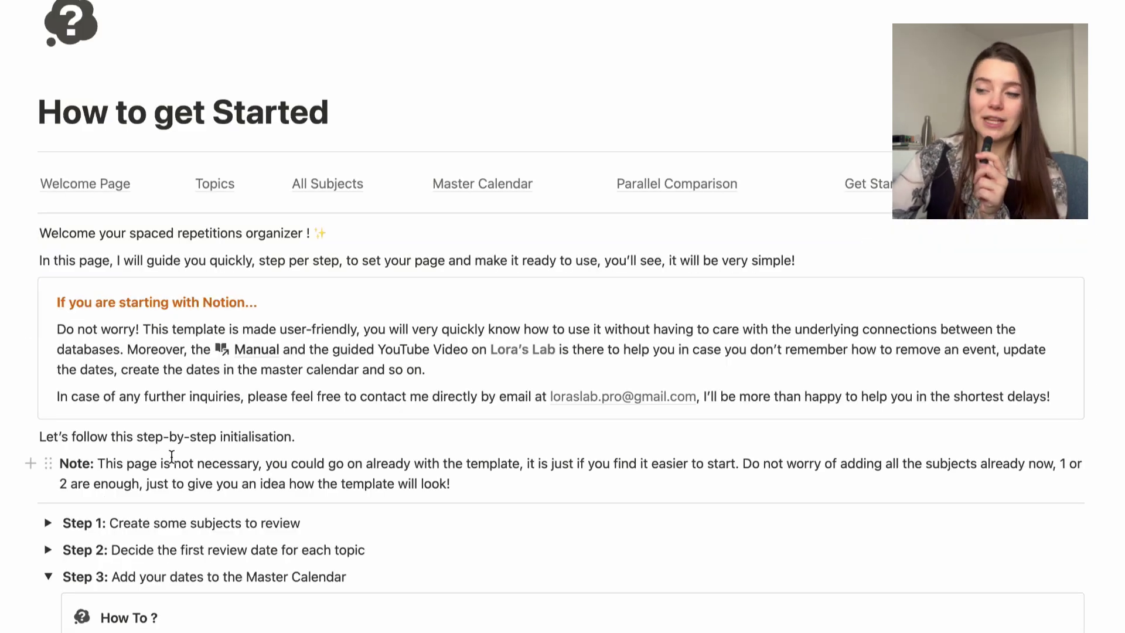
left_click(48, 566)
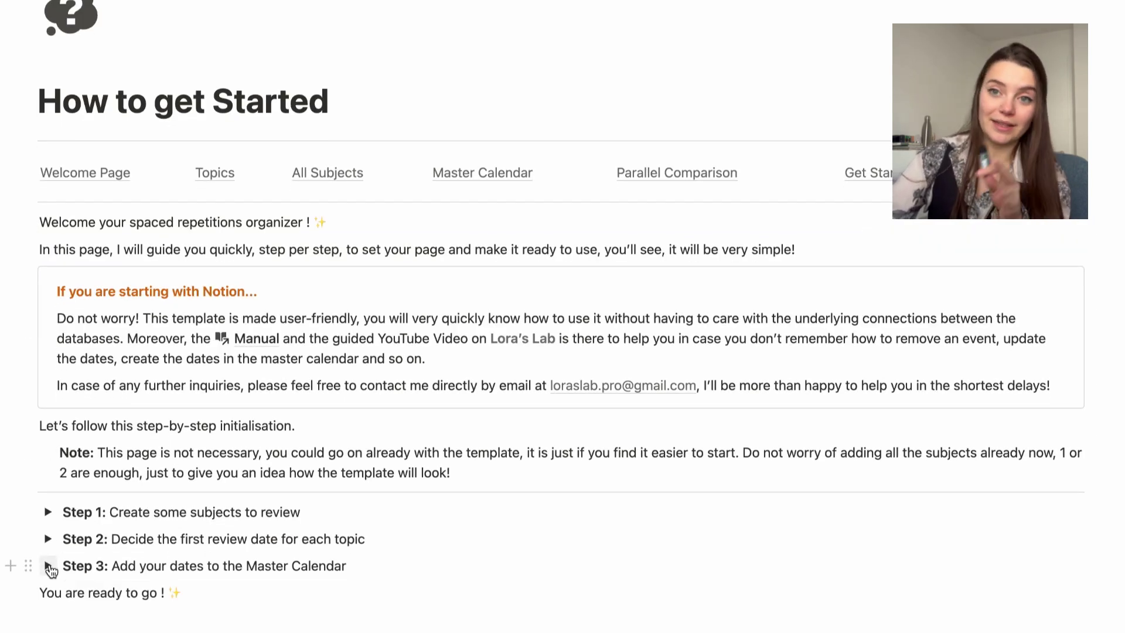
left_click(48, 512)
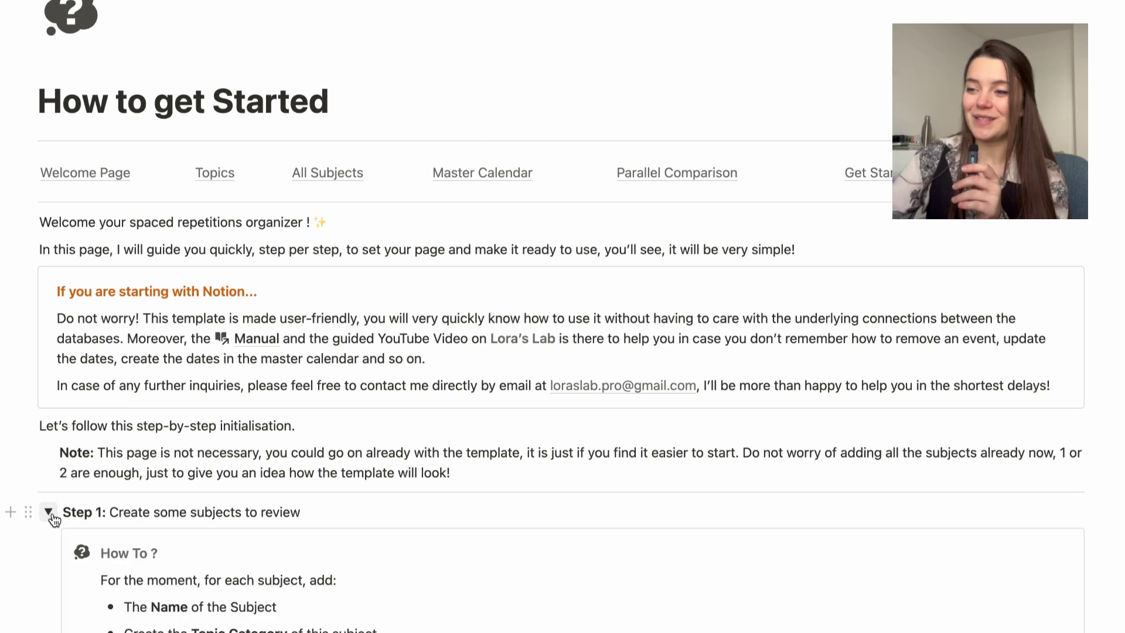
scroll(127, 506, "down", 2)
scroll(127, 507, "down", 4)
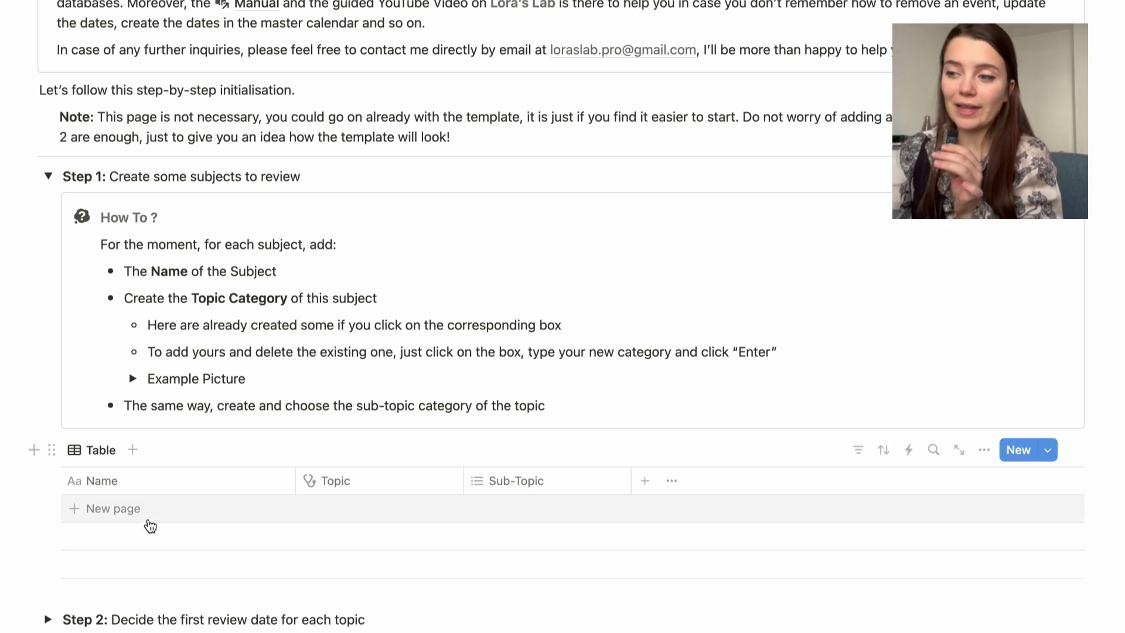
Step: Add a Fungi subject with topic Microbiology and a new sub-topic 'Chapter 1'
left_click(150, 509)
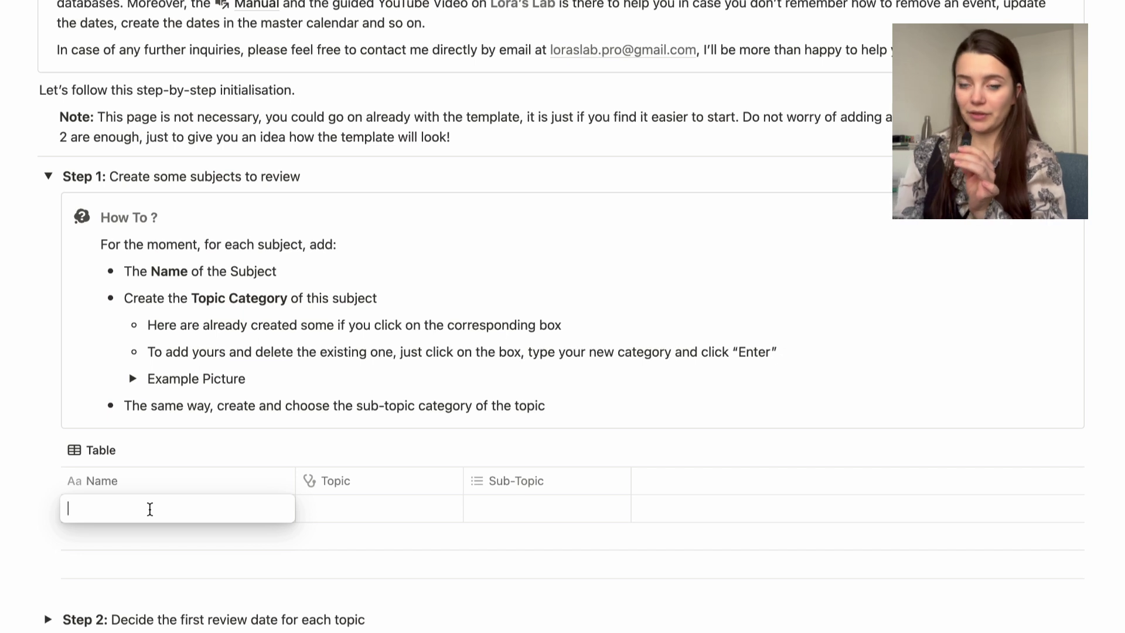
type("Fungi")
left_click(339, 508)
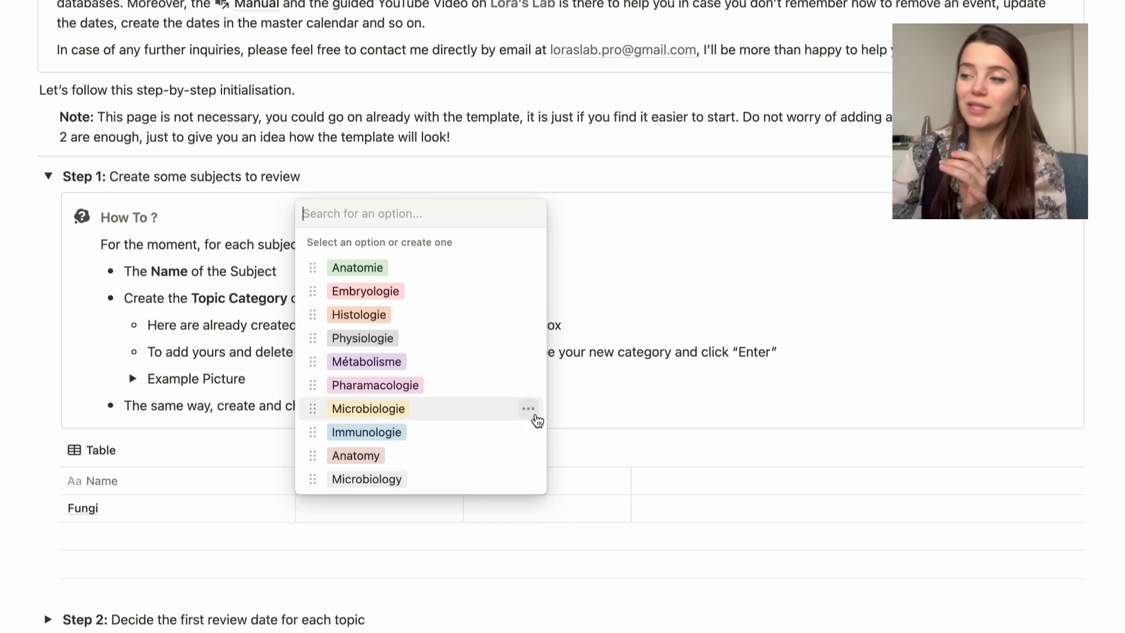
left_click(533, 415)
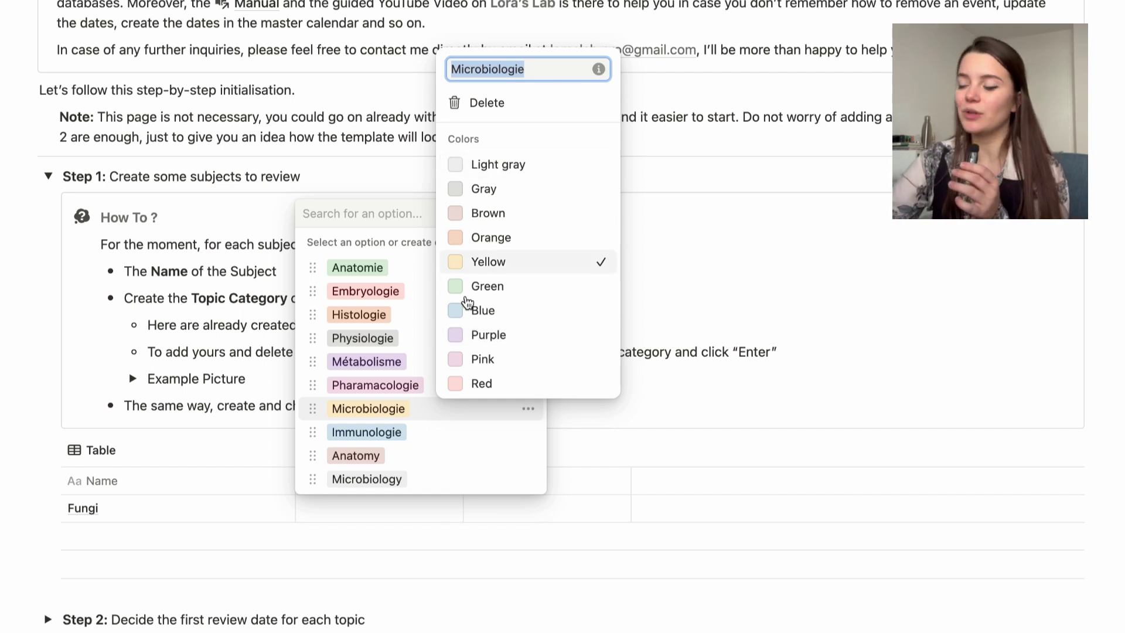
key("Escape")
left_click(369, 479)
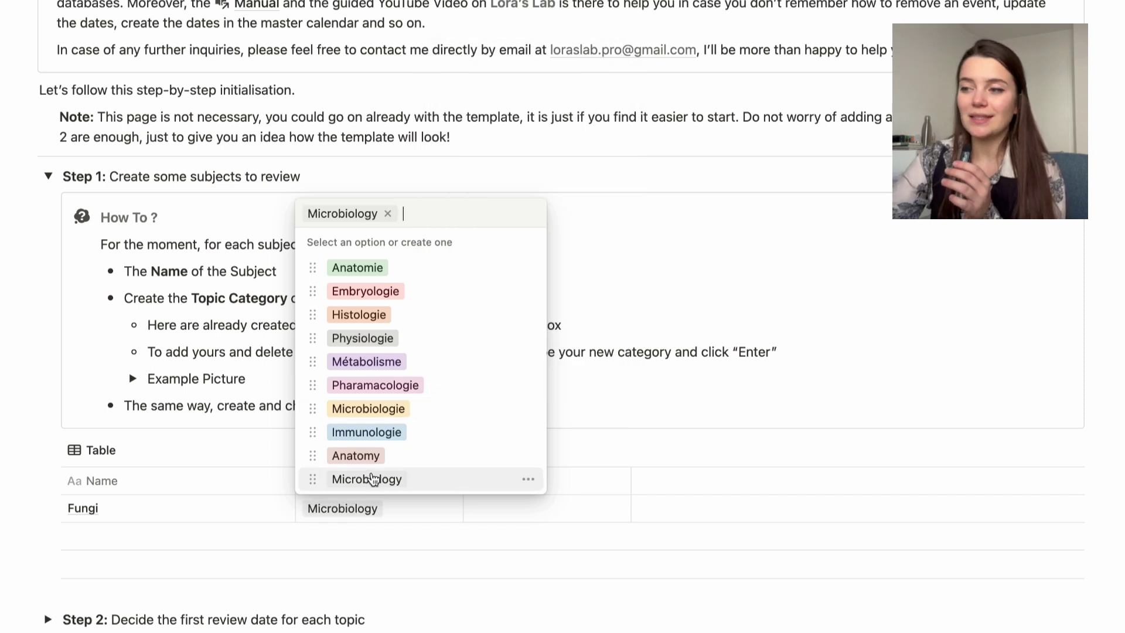
key("Escape")
left_click(541, 507)
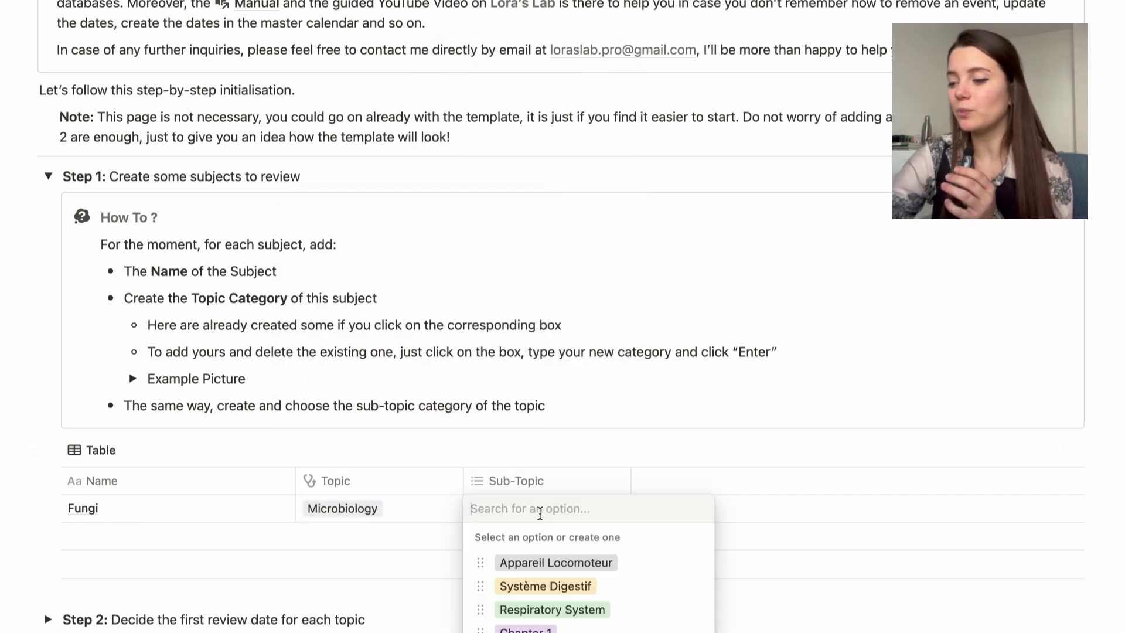
type("Chapter ")
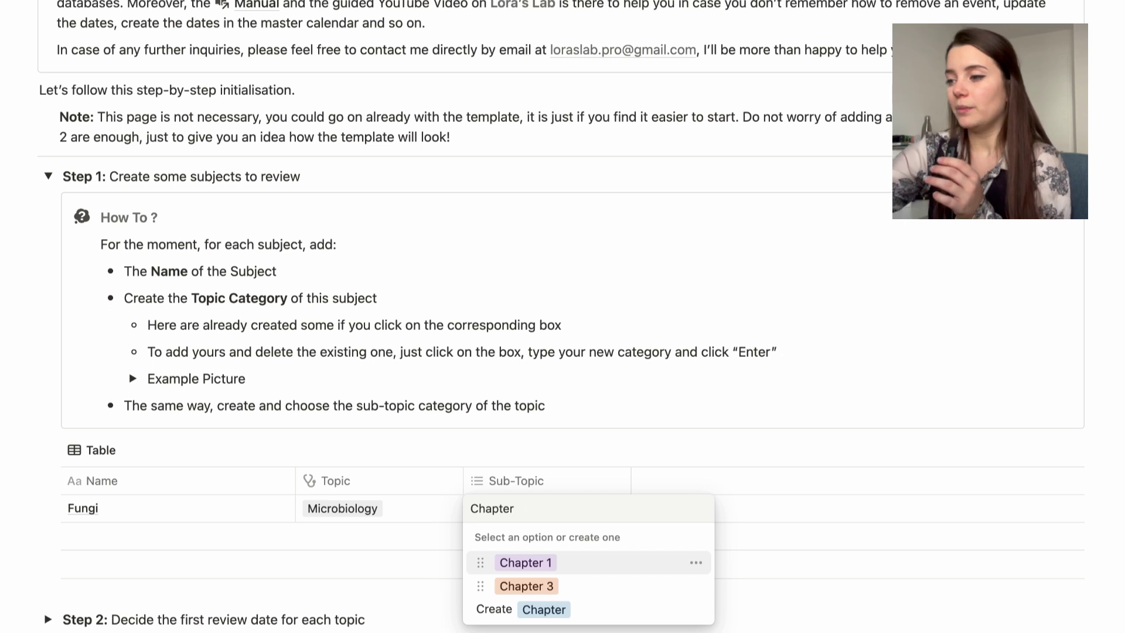
type("1")
key("Return")
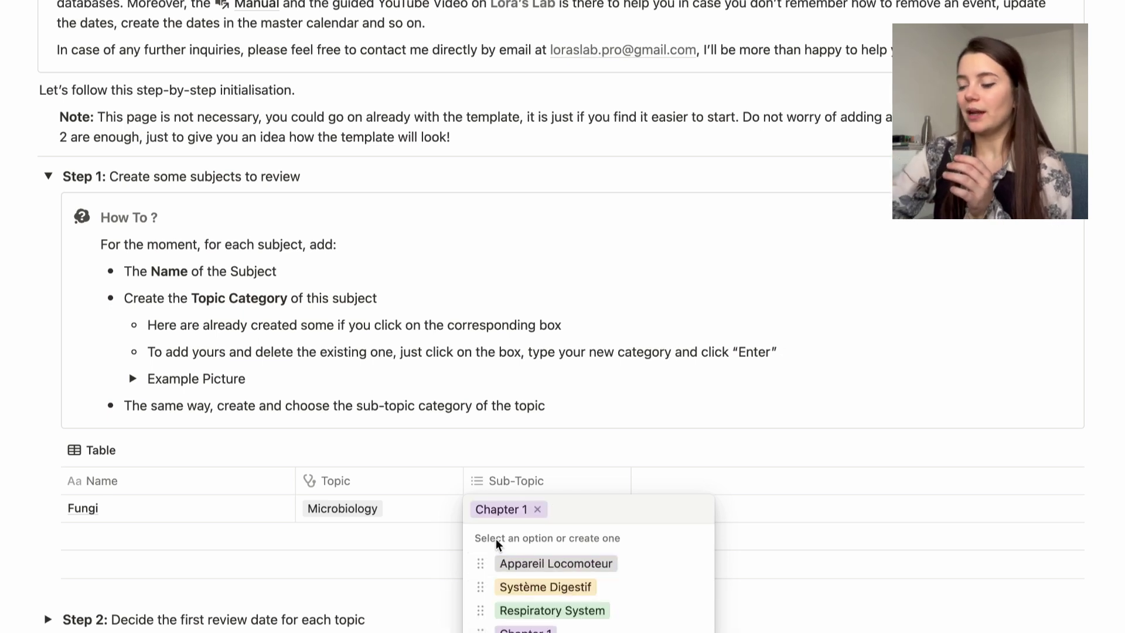
key("Escape")
Step: Add a Lungs subject with topic Physiologie and sub-topic Respiratory System, then collapse Step 1
left_click(184, 533)
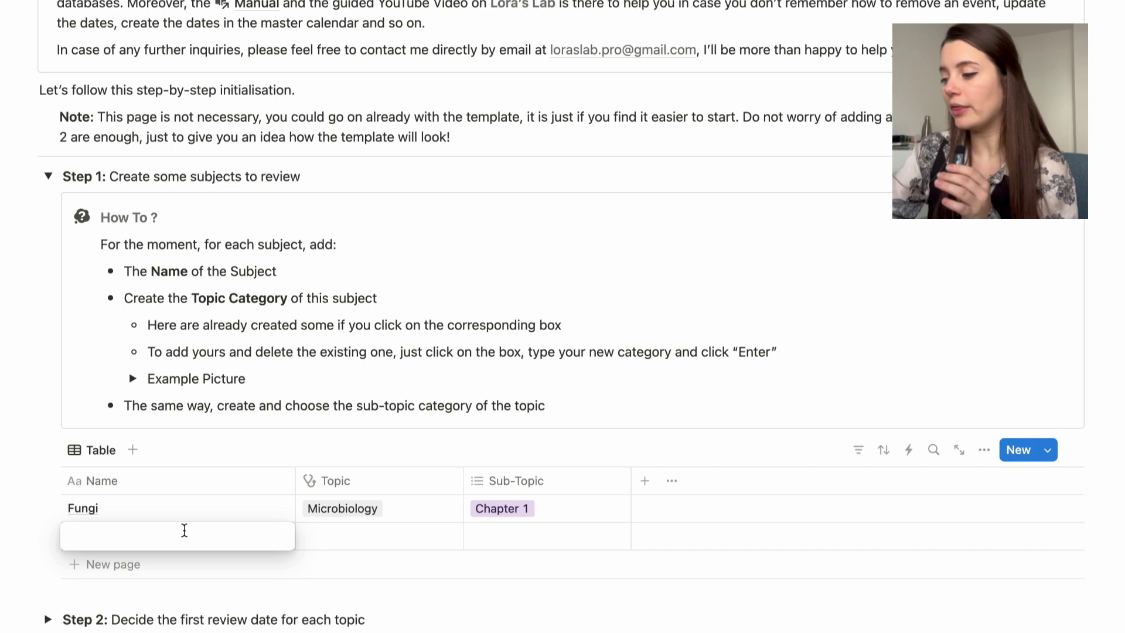
type("Lungs")
left_click(380, 536)
left_click(351, 363)
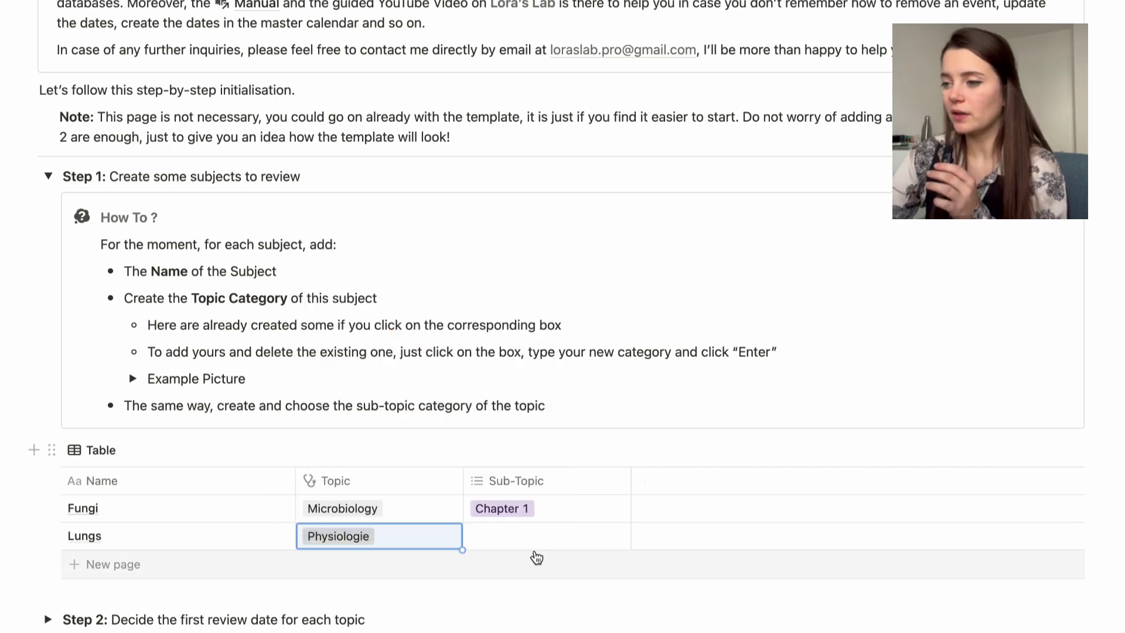
left_click(537, 538)
left_click(539, 459)
key("Escape")
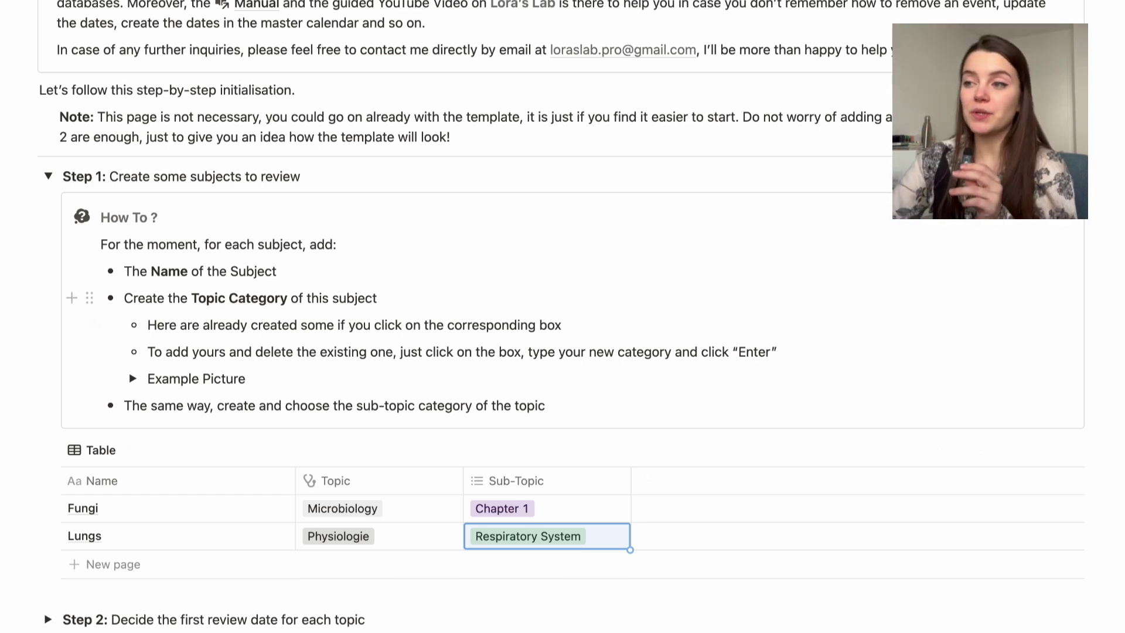
left_click(49, 177)
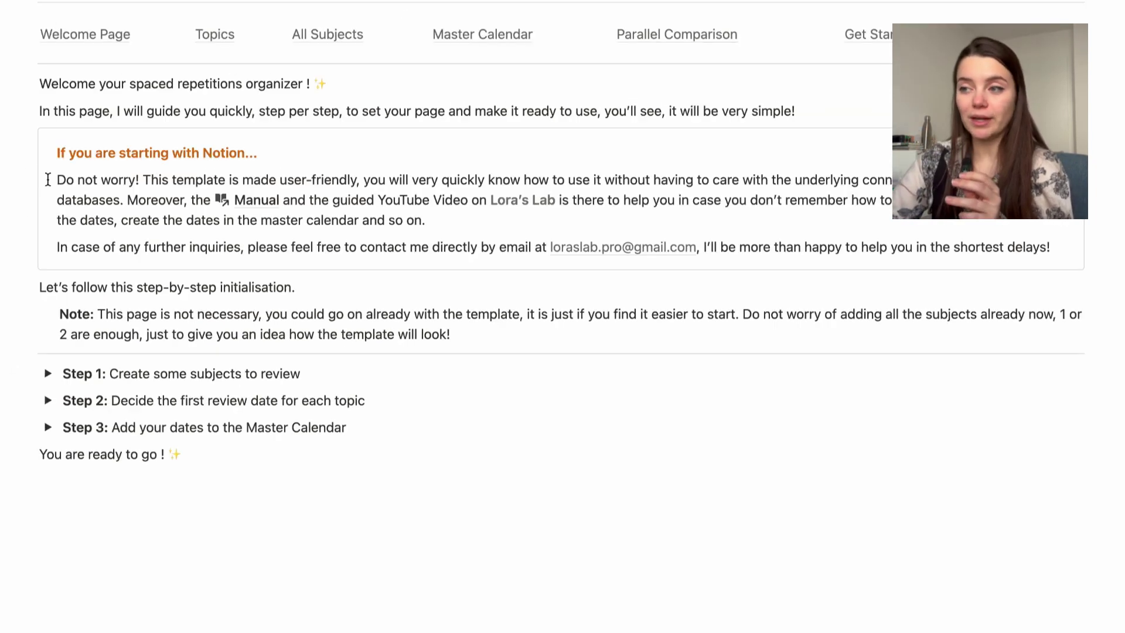
Step: Expand Step 2 and set Day 0 to January 25, 2025 for Lungs and January 30 for Fungi
left_click(49, 400)
scroll(216, 397, "down", 5)
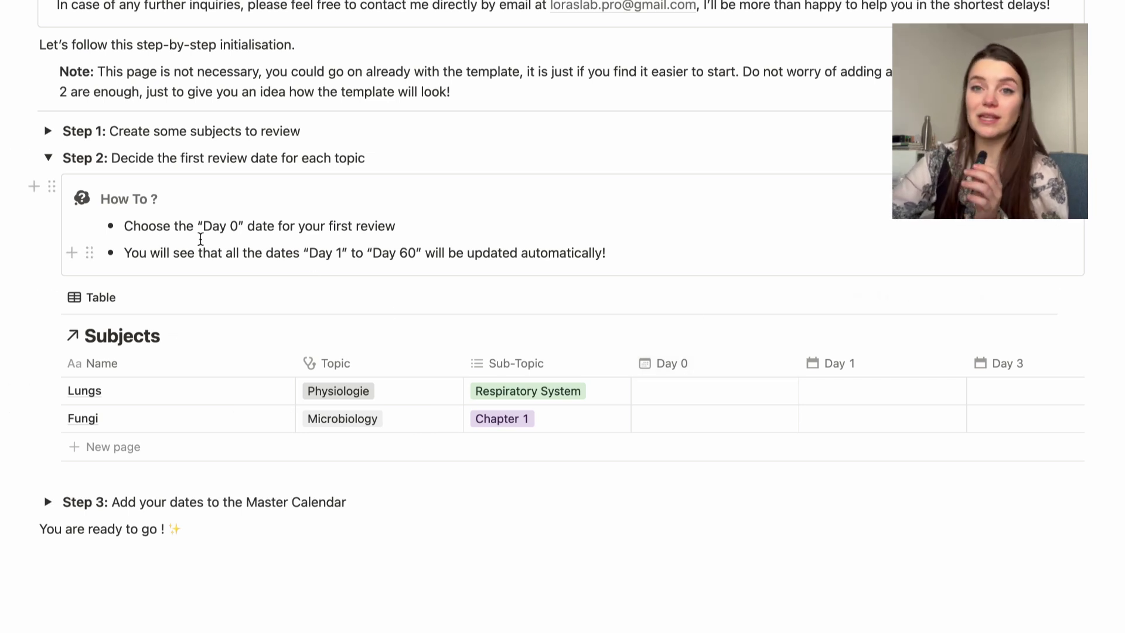
left_click(671, 392)
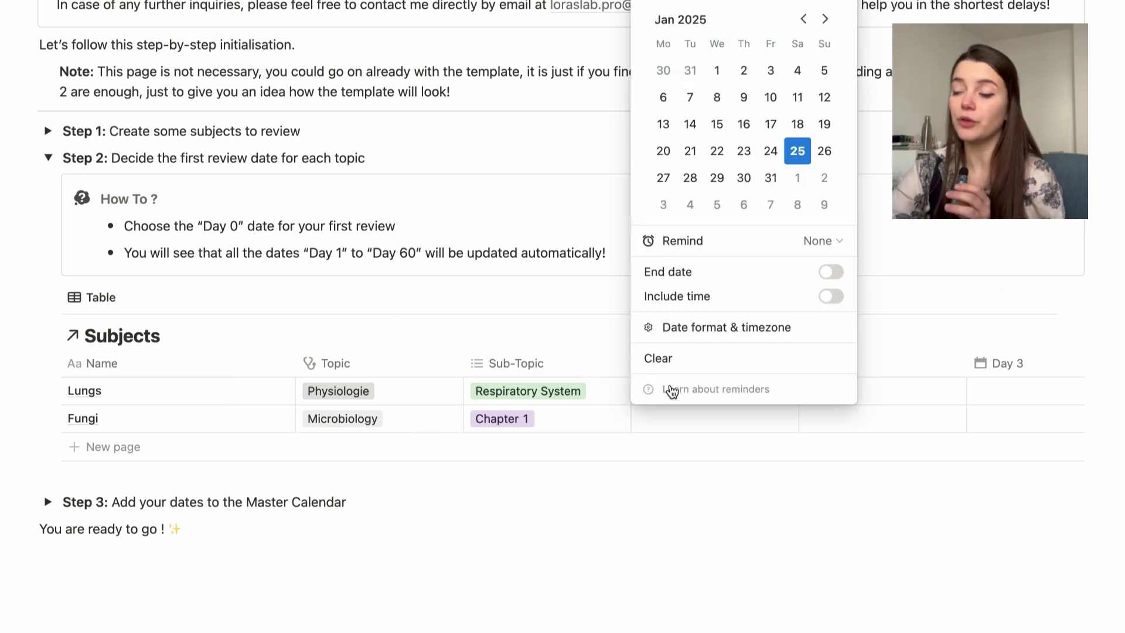
left_click(802, 150)
left_click(715, 421)
left_click(716, 420)
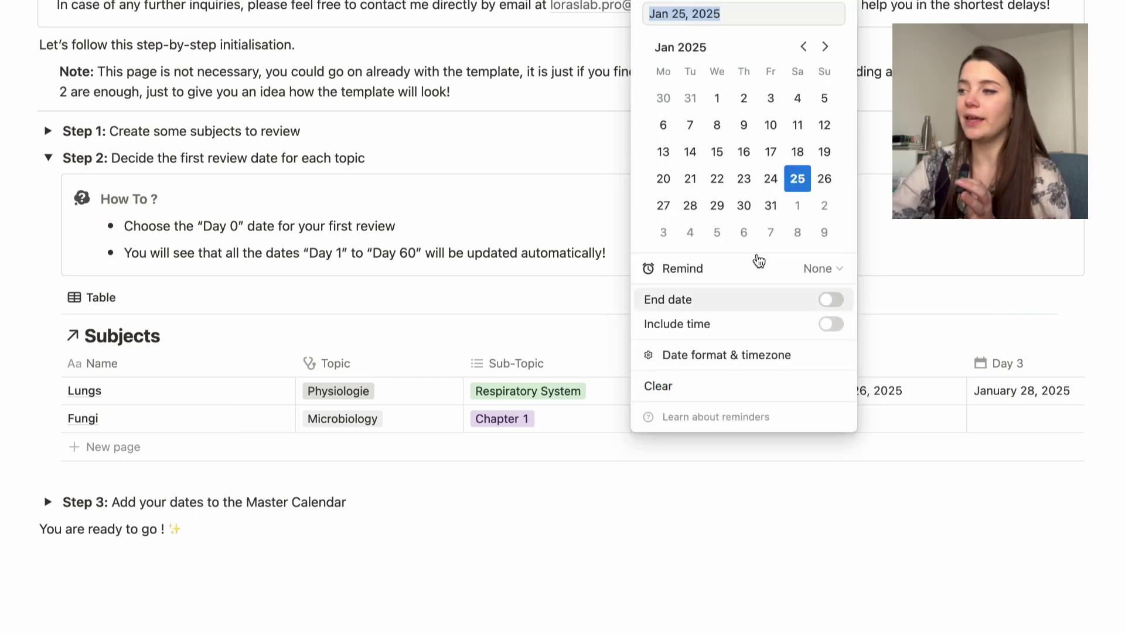
left_click(745, 210)
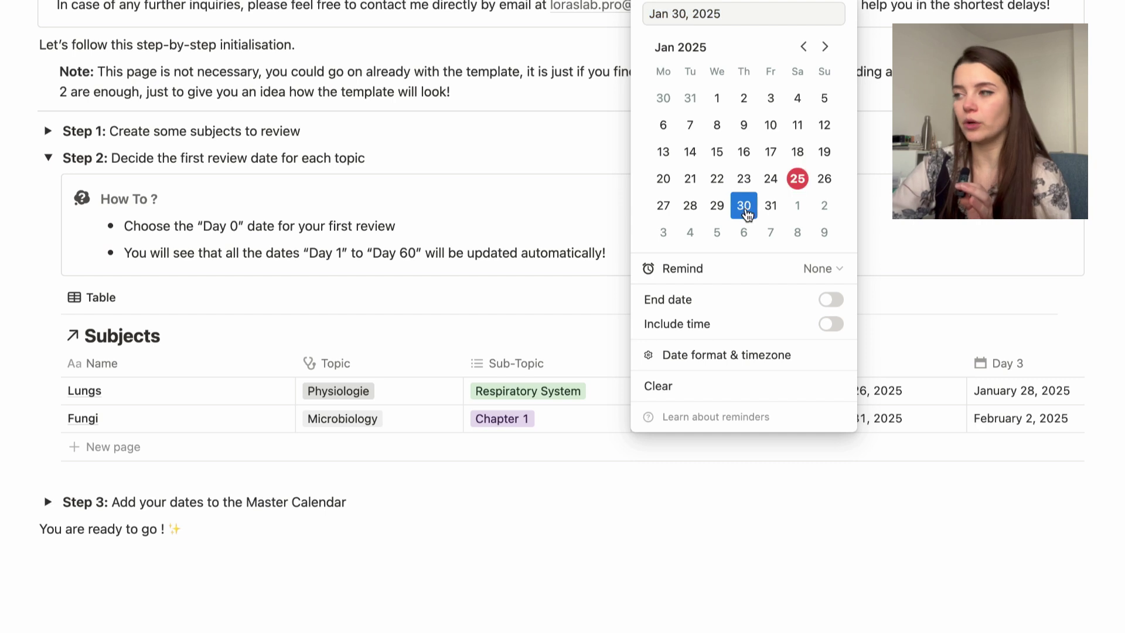
key("Escape")
scroll(761, 442, "right", 10)
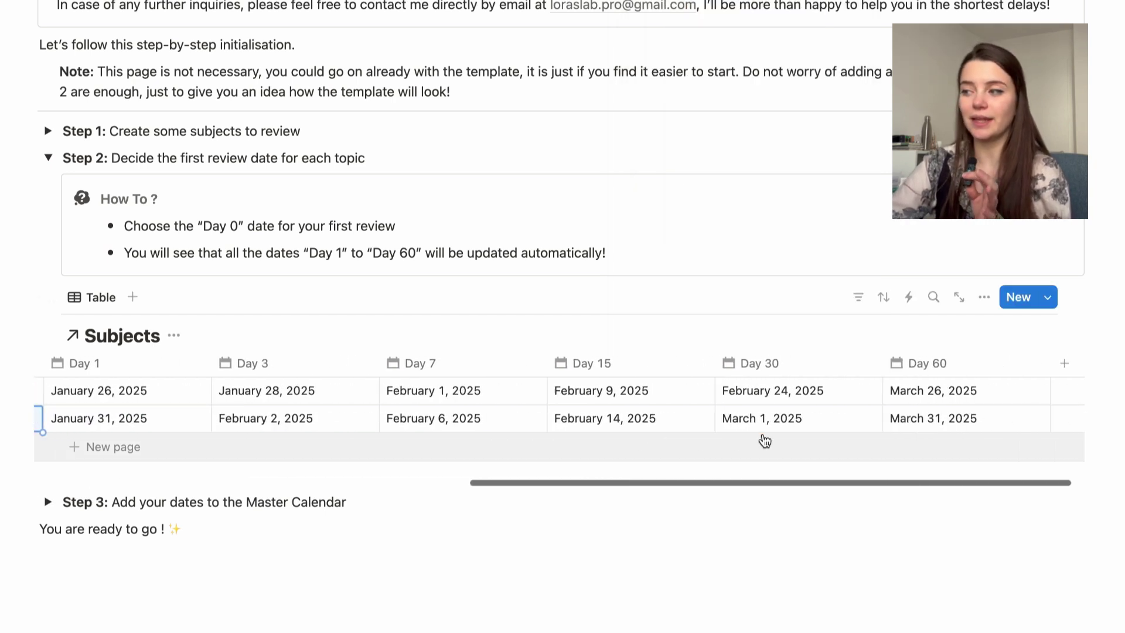
scroll(749, 422, "left", 10)
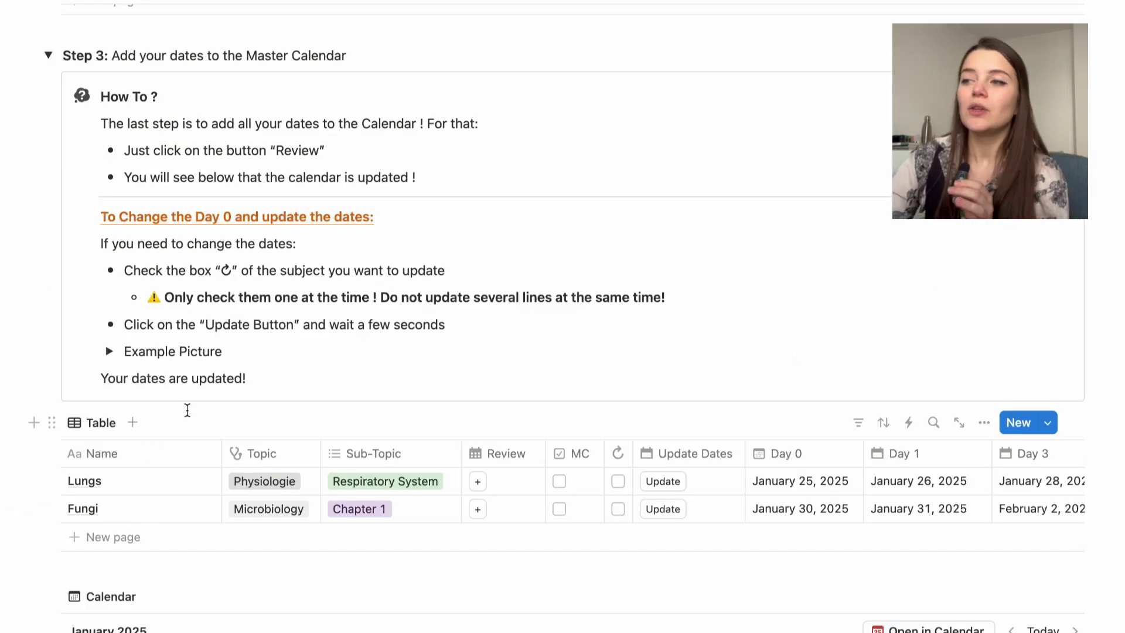
Step: Scroll through the Step 3 table and calendar to check Lungs' entries on January 25, 26, 28 and February 1
scroll(187, 410, "down", 8)
scroll(187, 410, "up", 3)
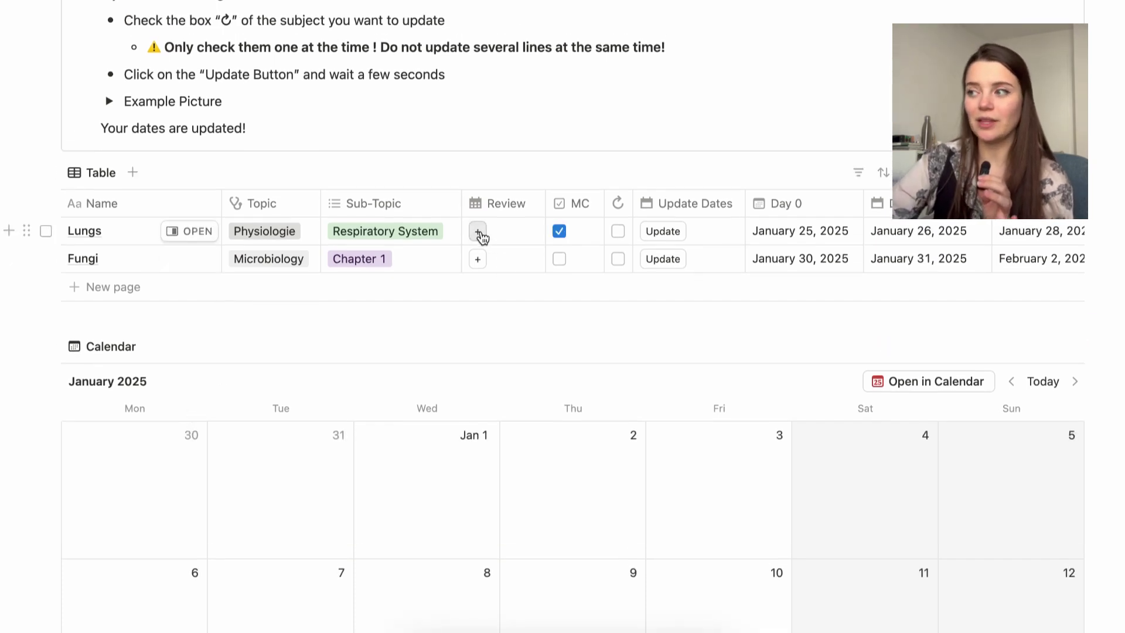
scroll(644, 410, "down", 4)
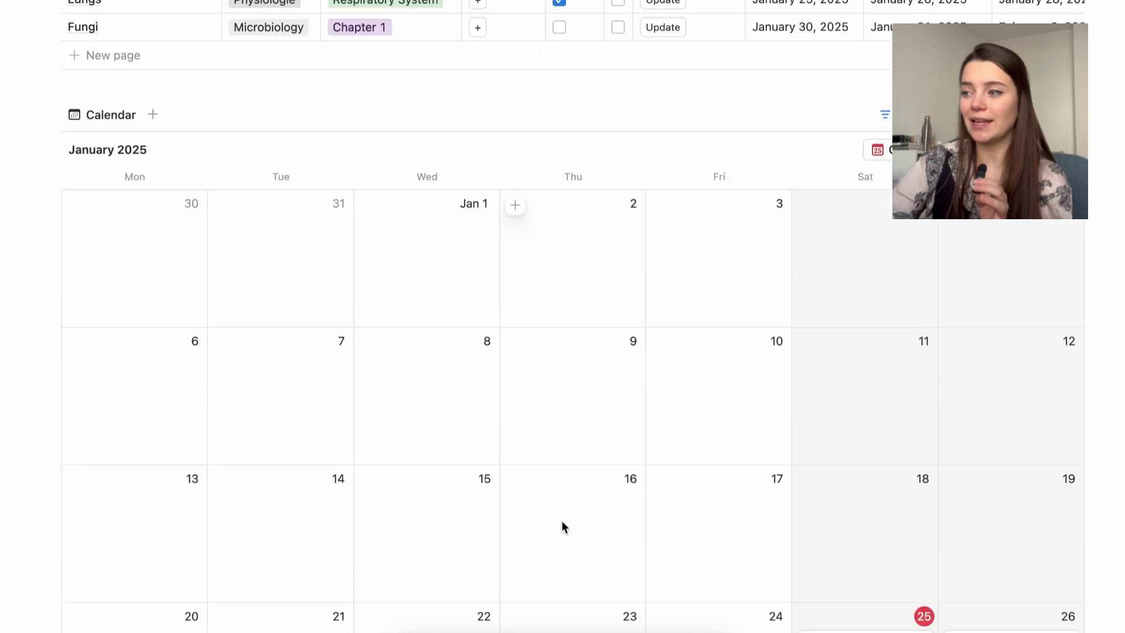
scroll(597, 518, "down", 4)
scroll(799, 589, "up", 1)
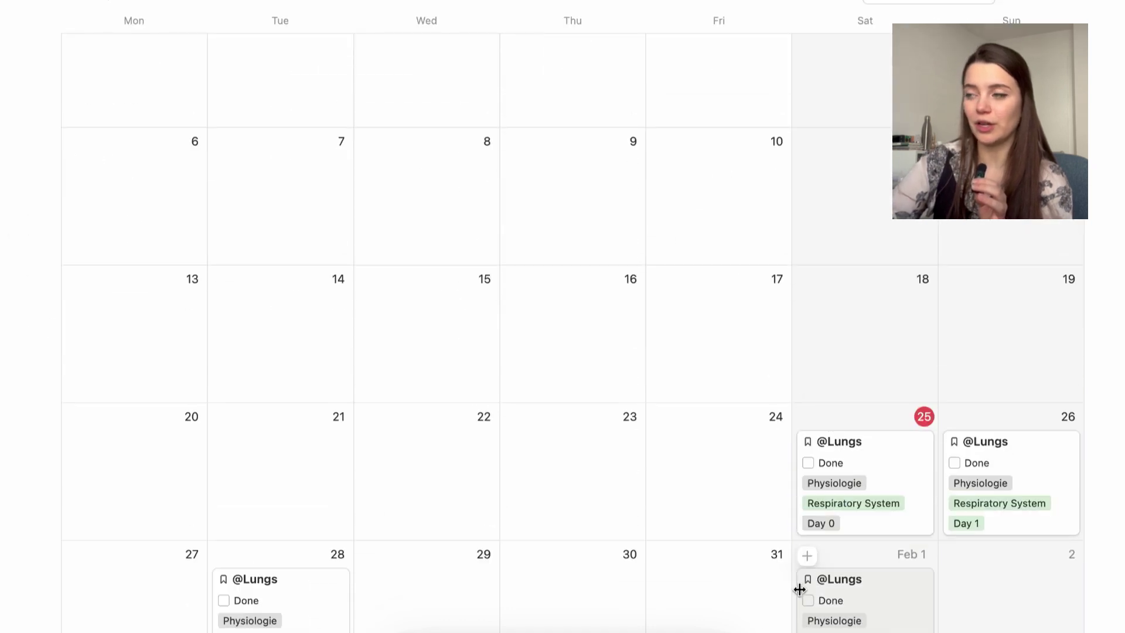
scroll(799, 588, "up", 10)
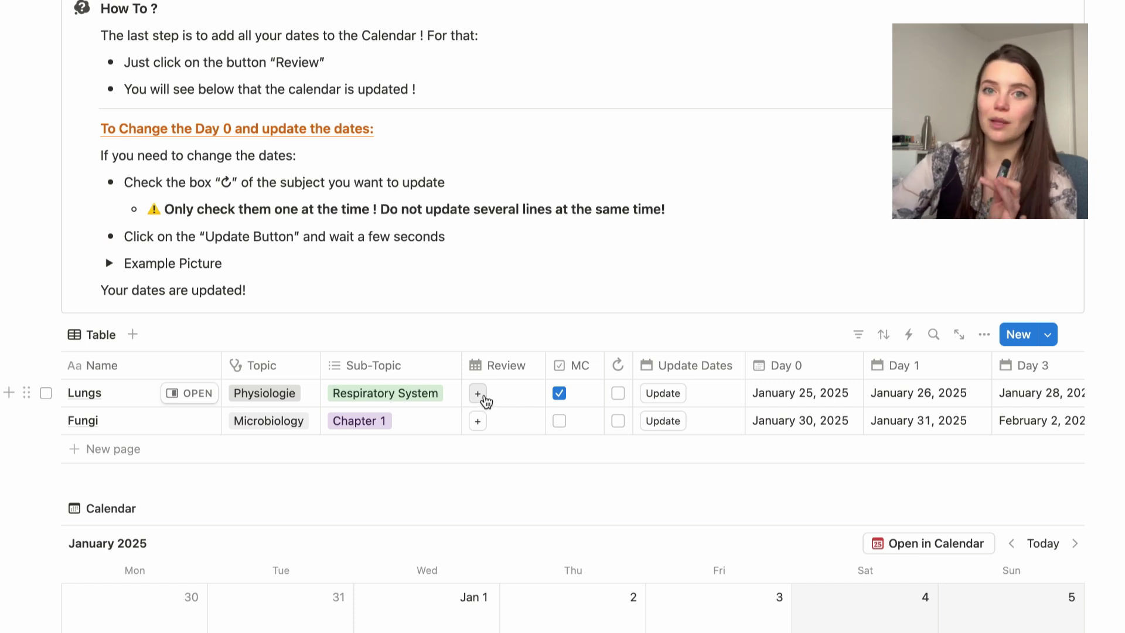
Step: Mark Fungi for the master calendar and check its reviews on January 30, 31 and February 2
left_click(478, 430)
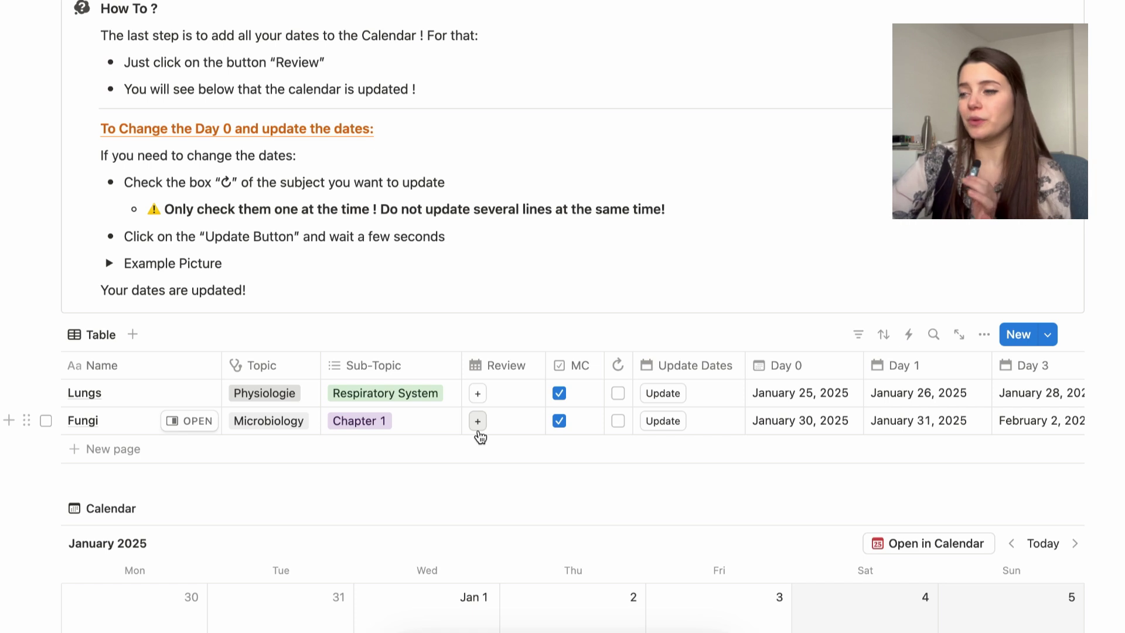
scroll(488, 455, "down", 10)
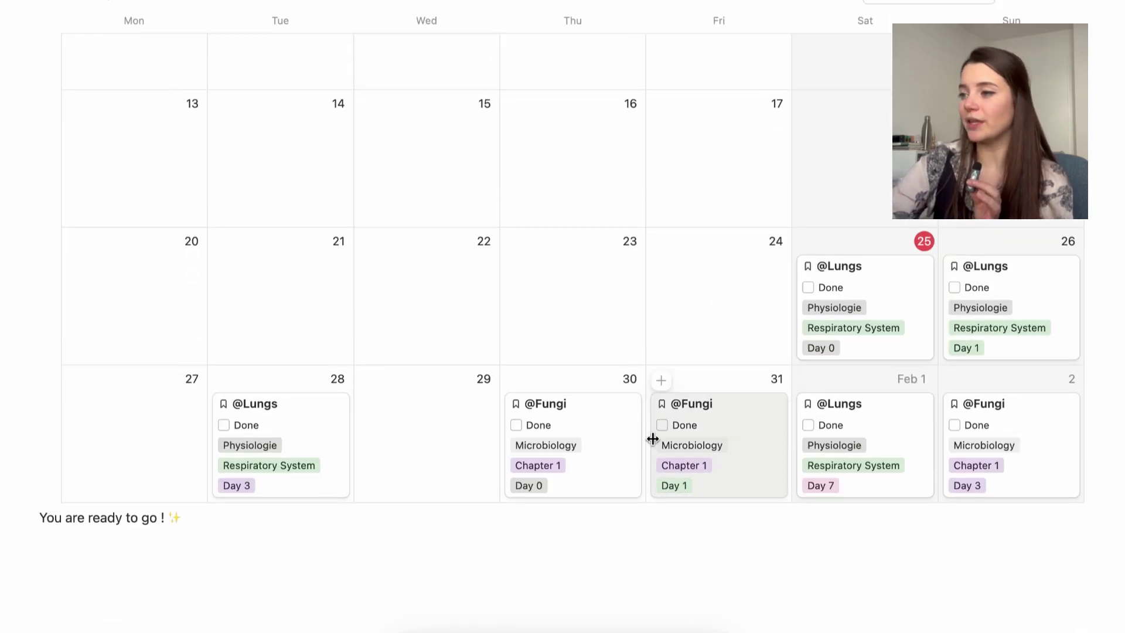
scroll(836, 413, "up", 8)
scroll(834, 408, "up", 2)
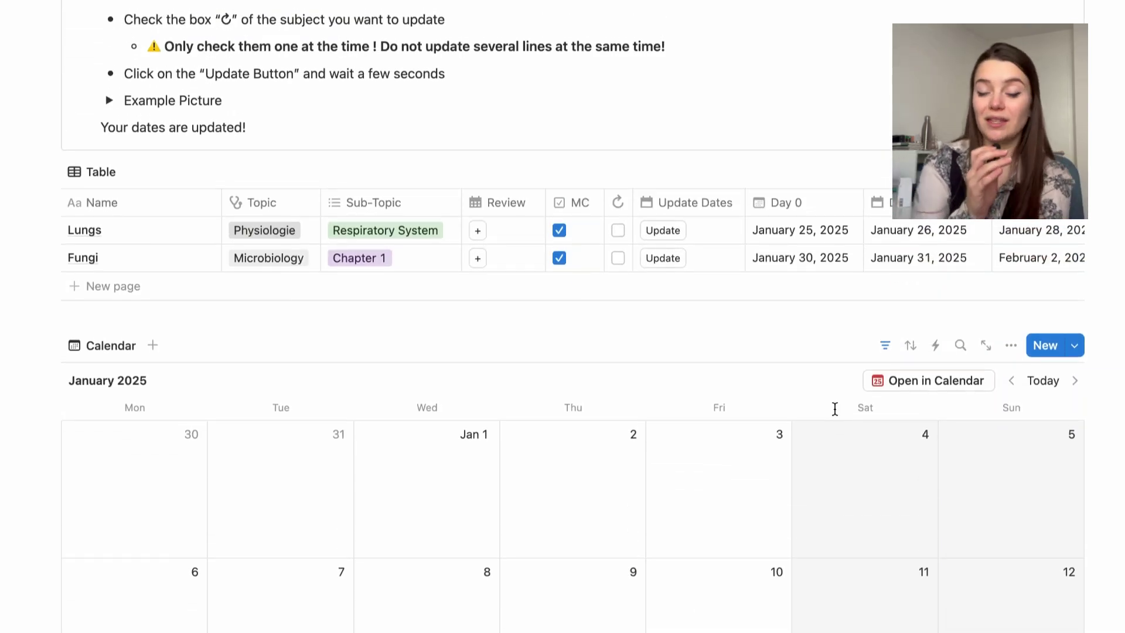
scroll(835, 408, "down", 3)
scroll(836, 410, "up", 6)
Step: Change Lungs' Day 0 to January 26, 2025 and check its reviews move to January 27, 29 and February 2
left_click(778, 426)
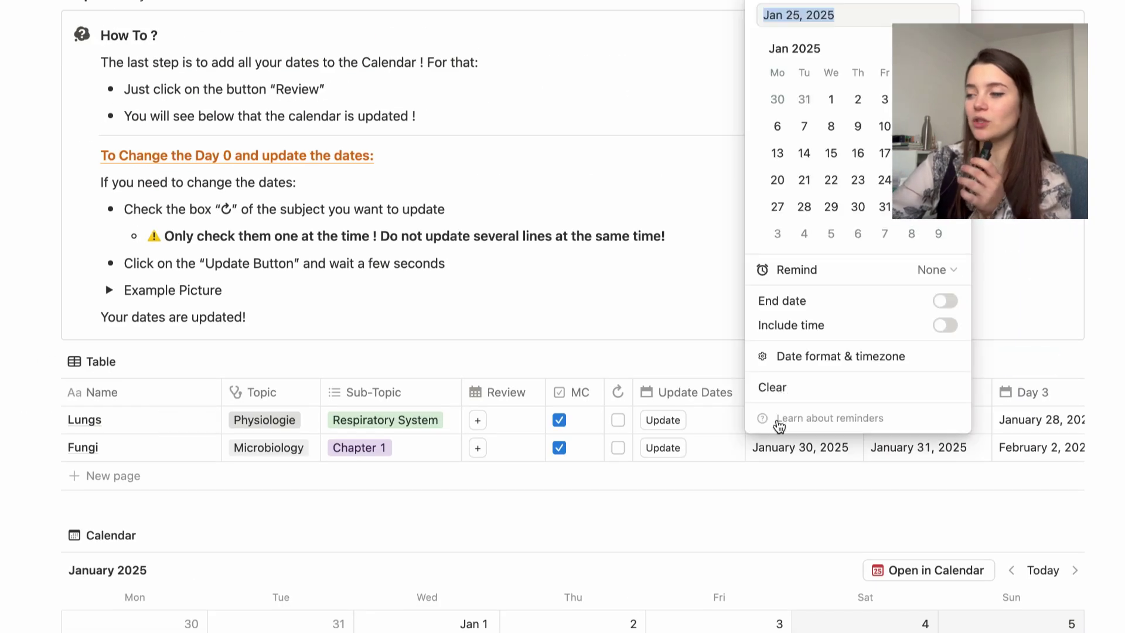
left_click(938, 180)
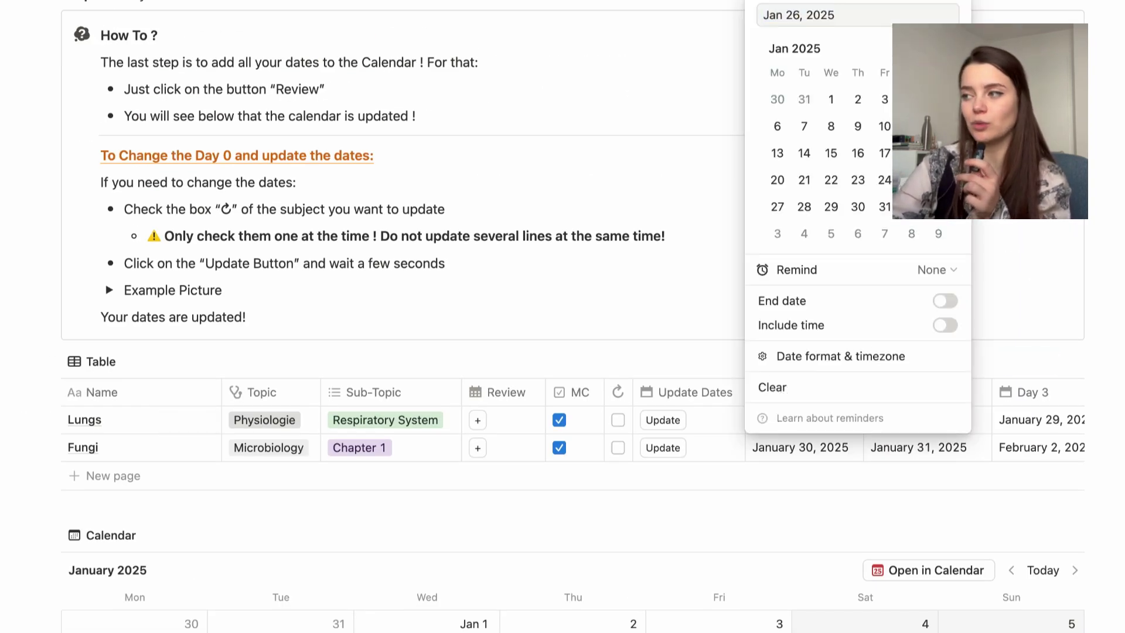
left_click(679, 512)
scroll(974, 402, "right", 5)
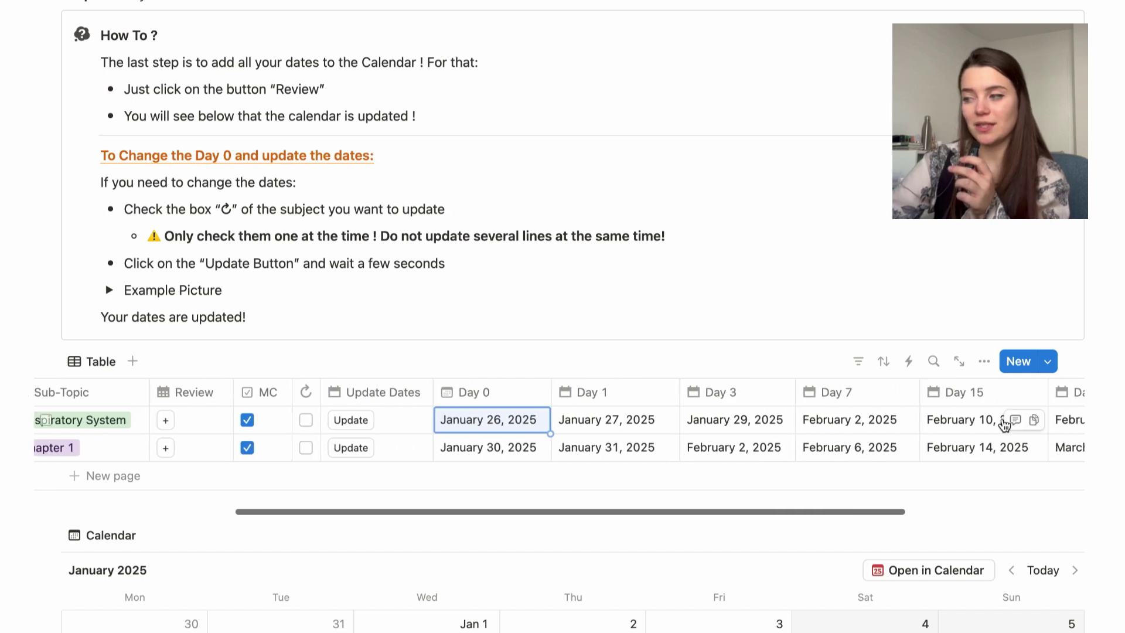
scroll(1001, 422, "down", 7)
scroll(1003, 420, "down", 3)
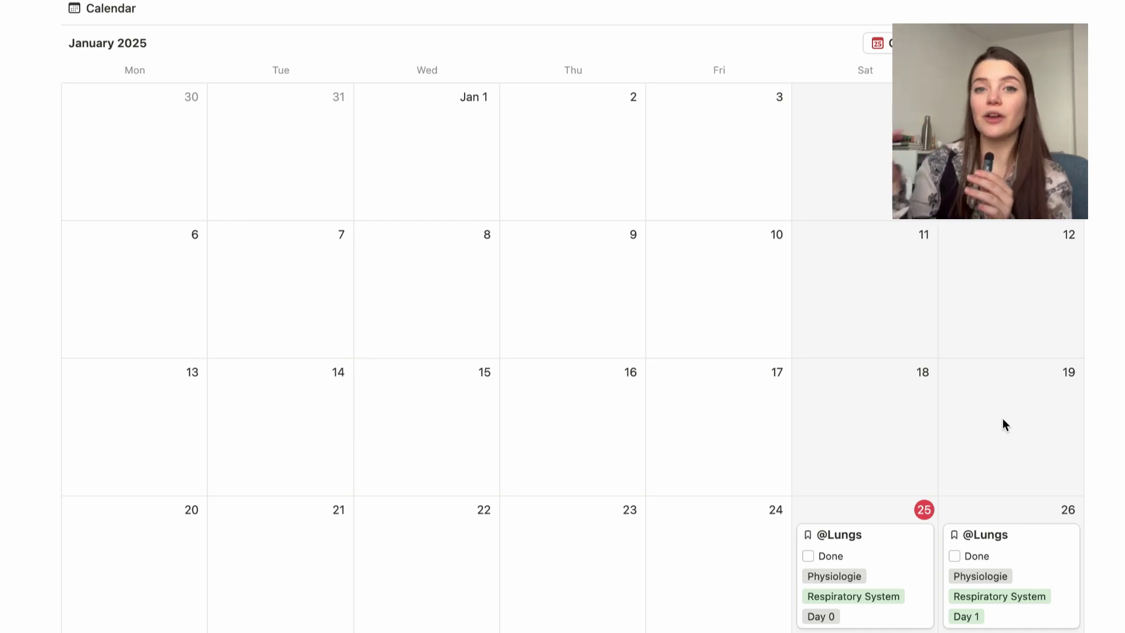
scroll(1003, 417, "down", 5)
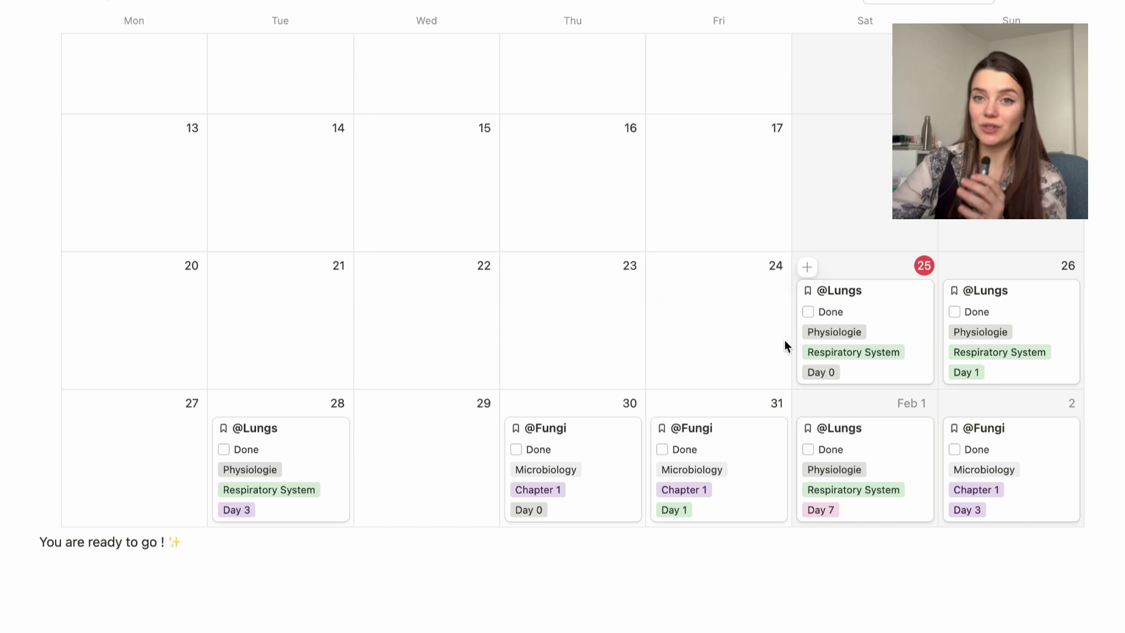
scroll(784, 339, "up", 15)
scroll(784, 339, "down", 2)
scroll(737, 341, "down", 5)
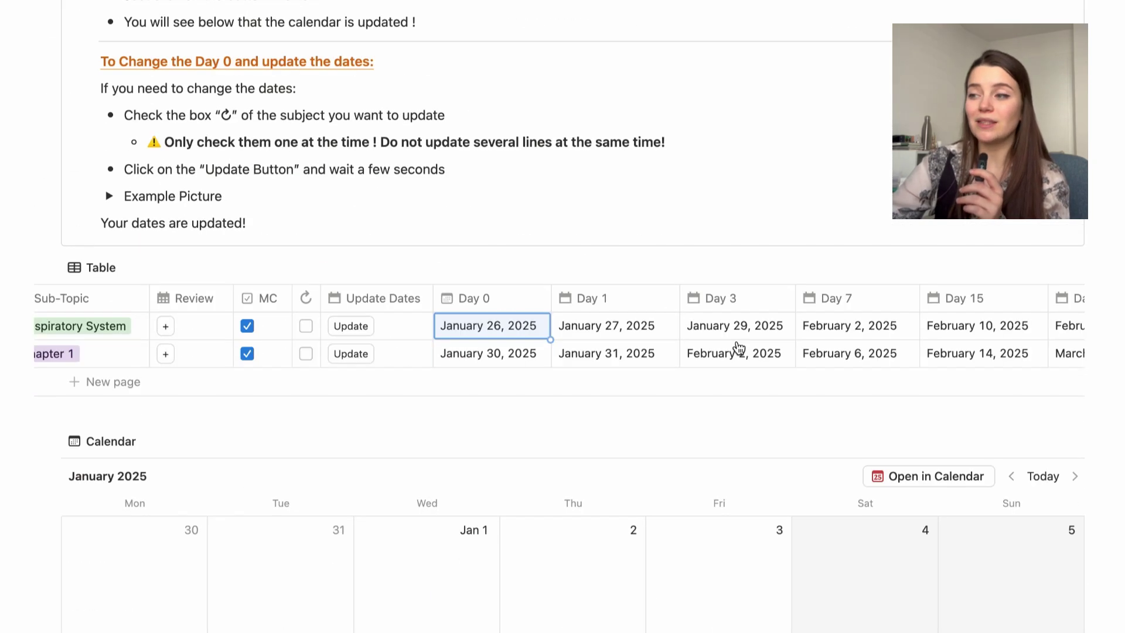
left_click(315, 333)
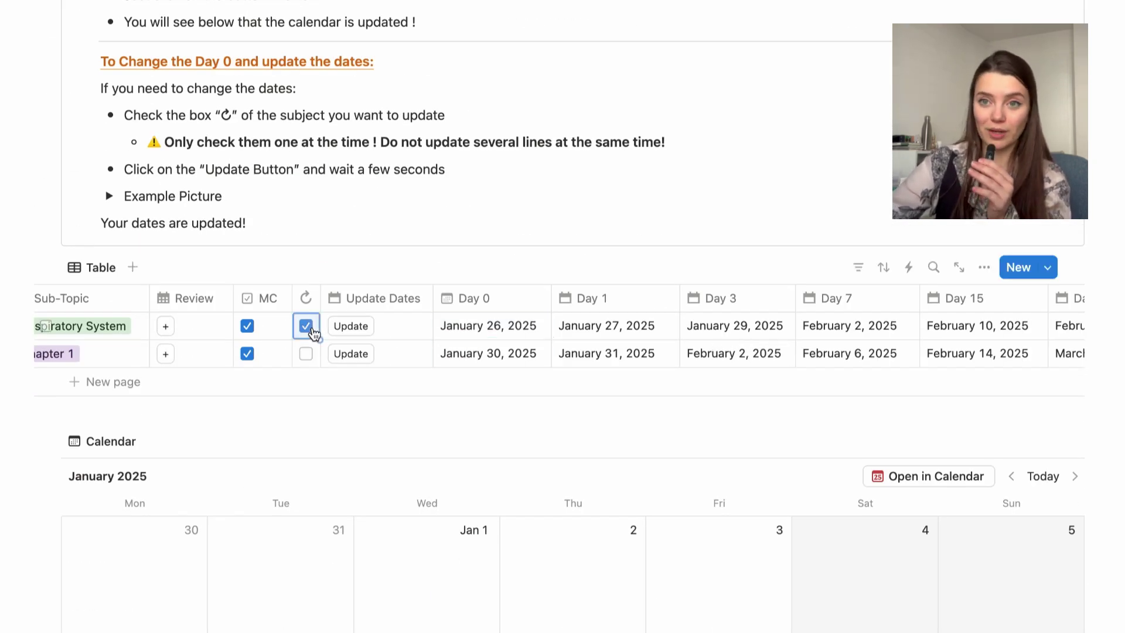
left_click(348, 328)
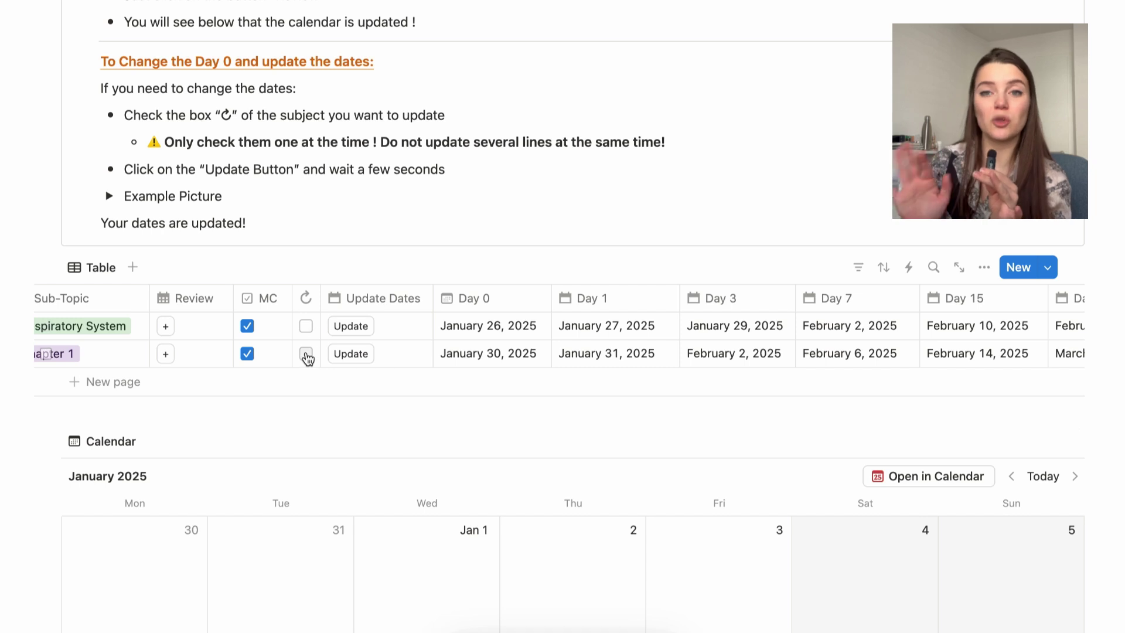
scroll(851, 263, "down", 10)
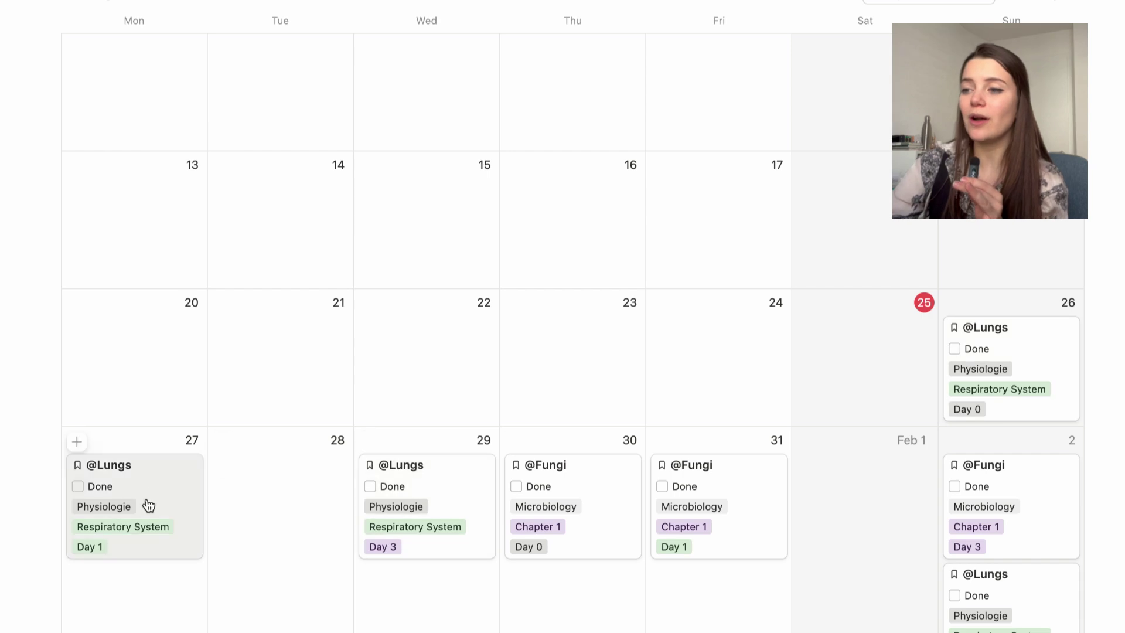
scroll(144, 513, "up", 8)
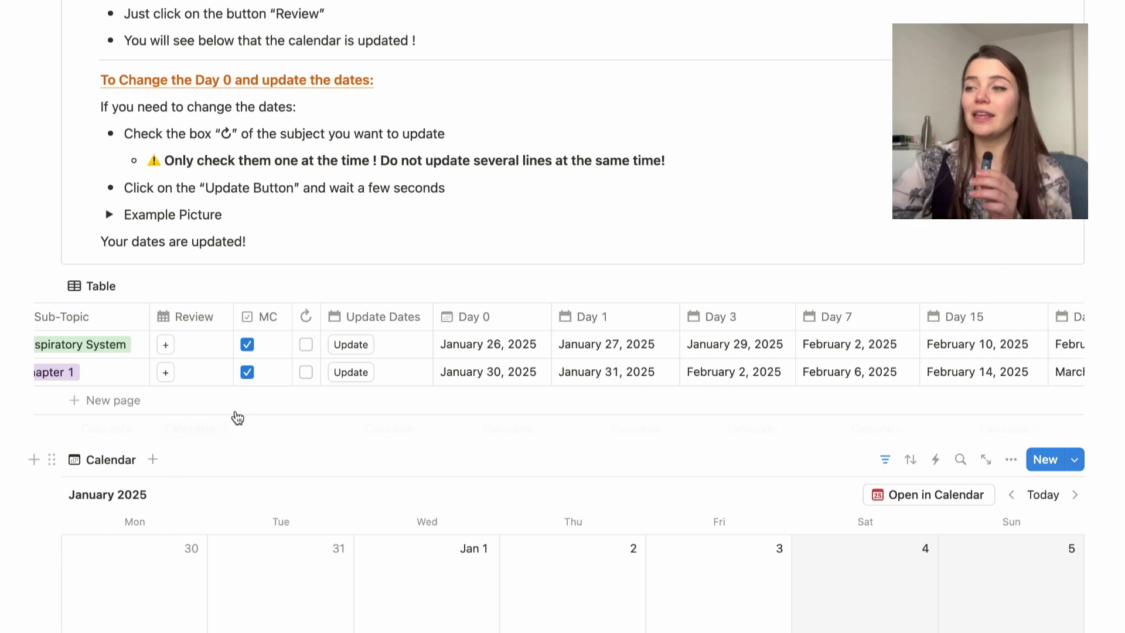
Step: Scroll back to the top of the page and open the Master Calendar
scroll(268, 397, "left", 5)
scroll(269, 371, "left", 3)
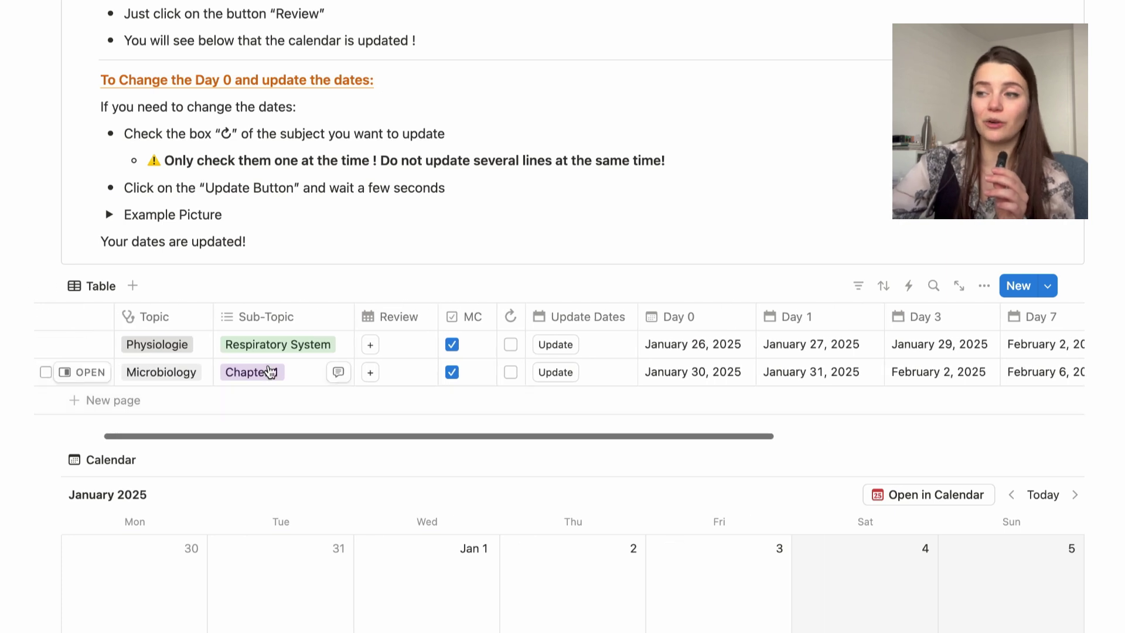
scroll(268, 369, "up", 10)
scroll(266, 378, "up", 5)
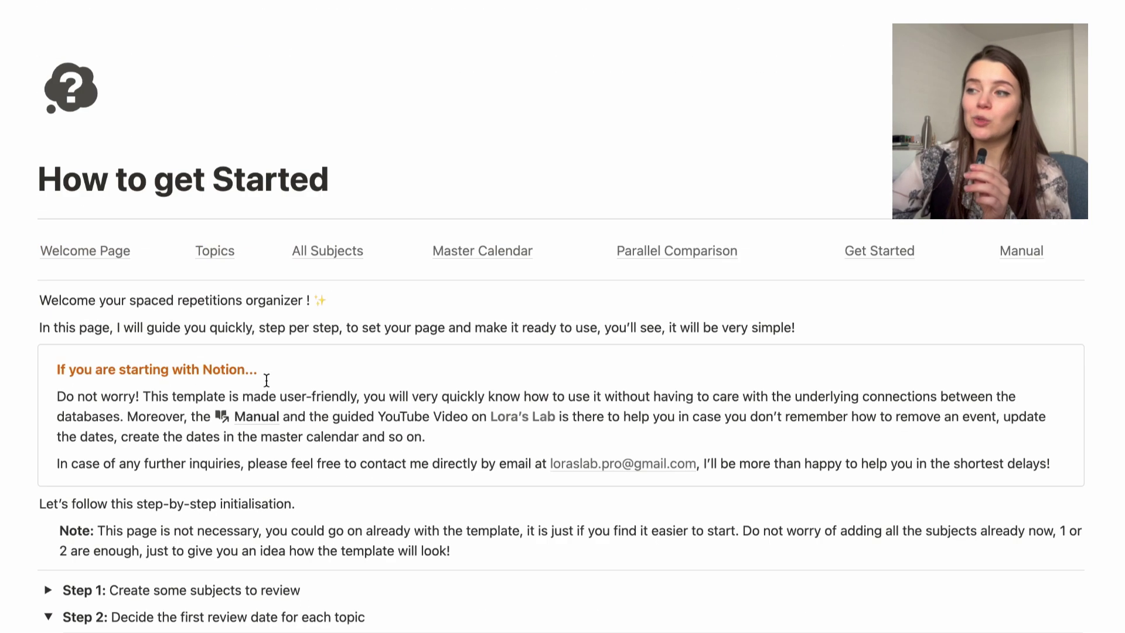
left_click(509, 250)
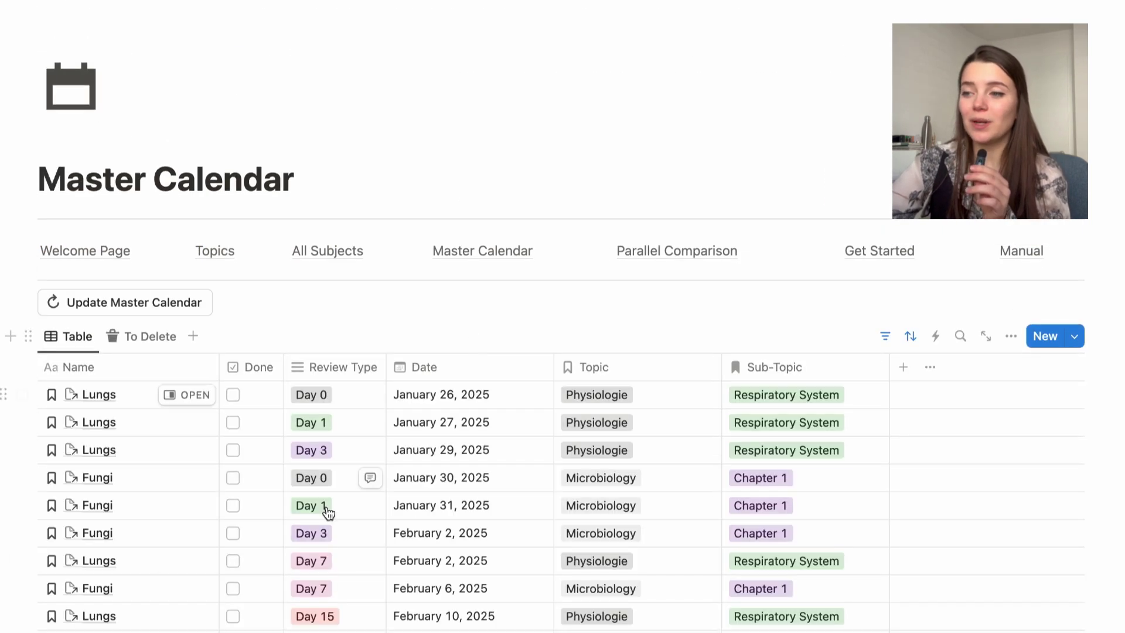
Step: Select the Lungs Day 0, 1 and 3 entries, then deselect them all without deleting anything
left_click(23, 395)
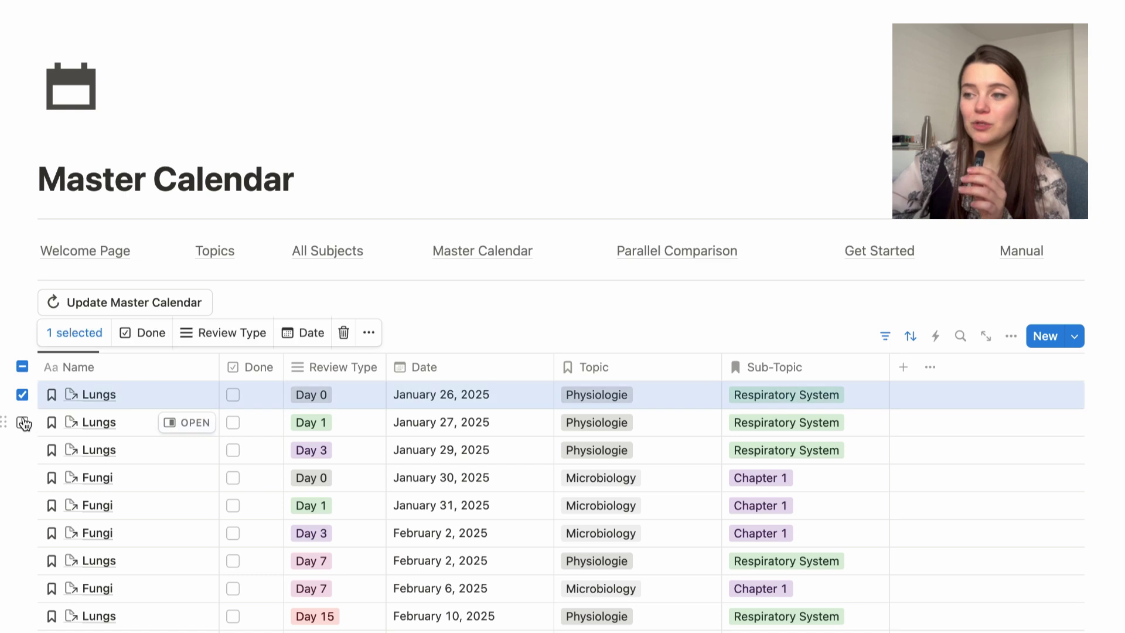
left_click(22, 423)
left_click(23, 450)
left_click(22, 478)
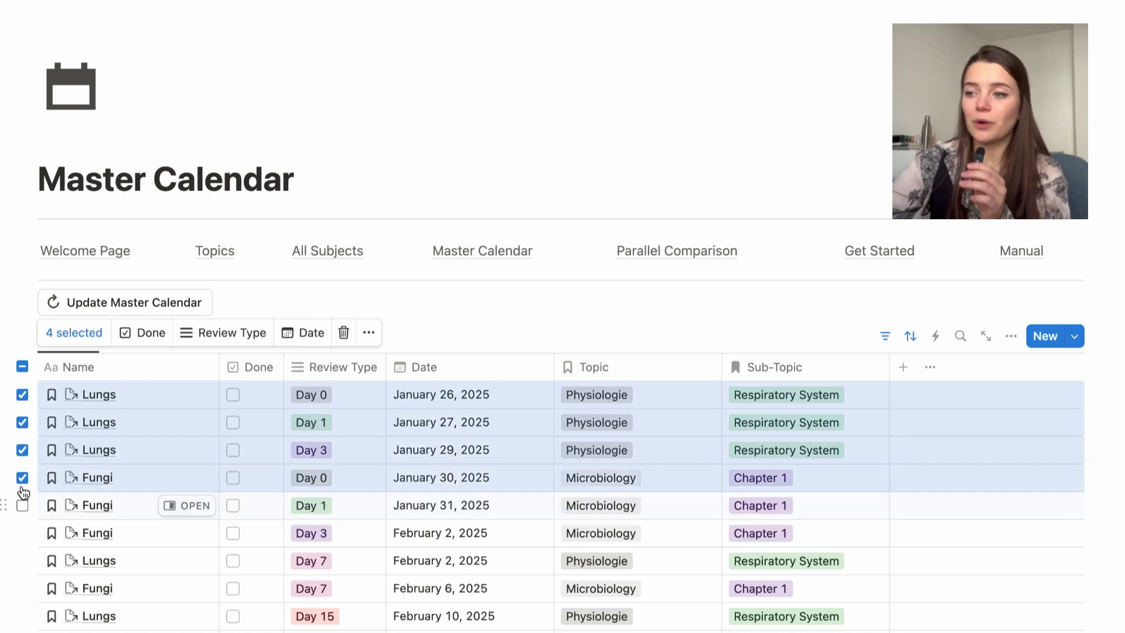
left_click(23, 477)
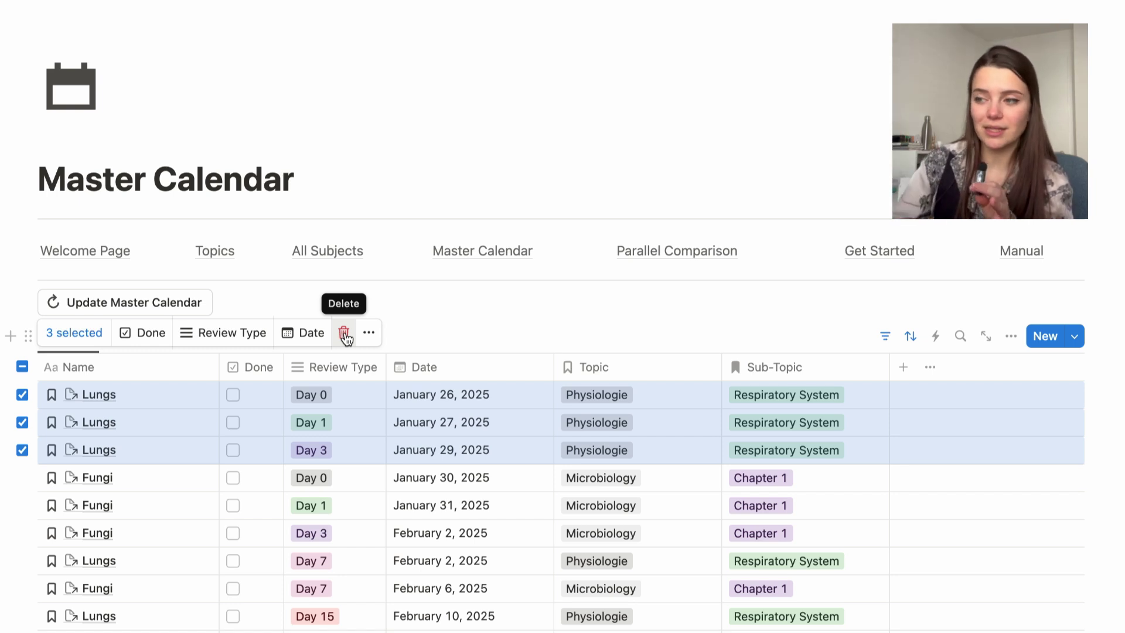
left_click(22, 450)
left_click(22, 423)
left_click(23, 394)
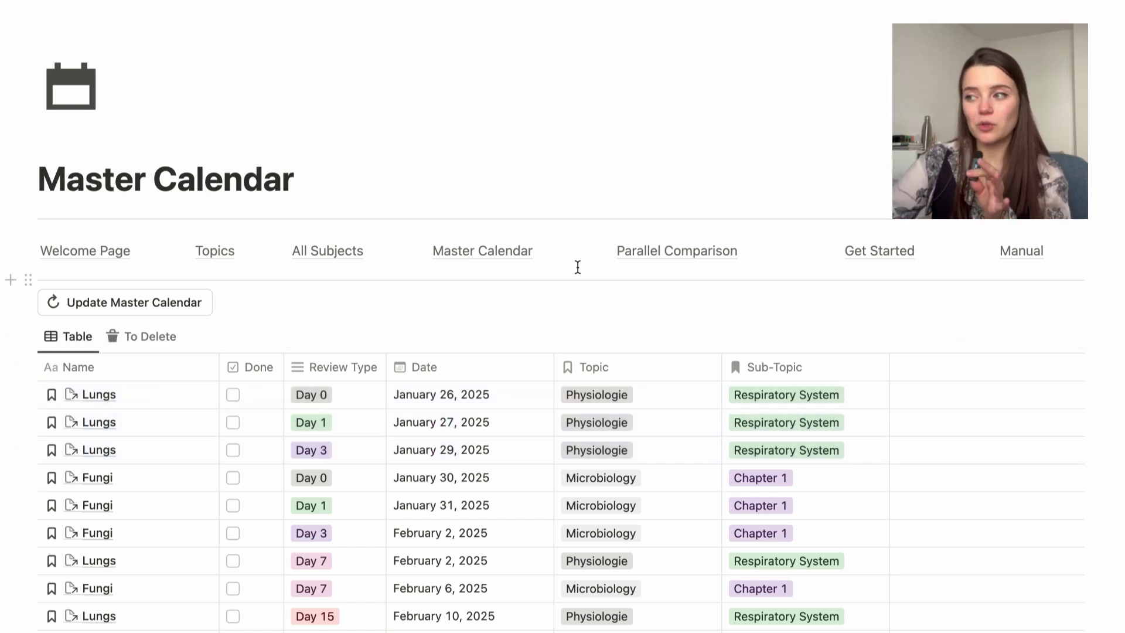
Step: Return to How to get Started and mark only Fungi for a date update, leaving Lungs unmarked
left_click(871, 252)
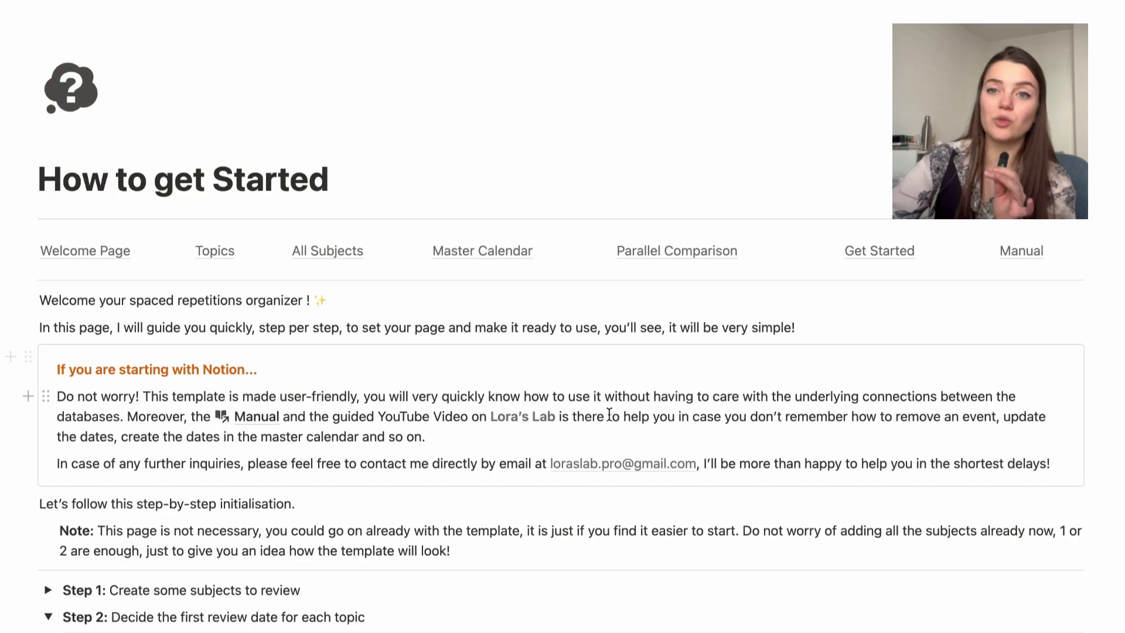
scroll(609, 416, "down", 15)
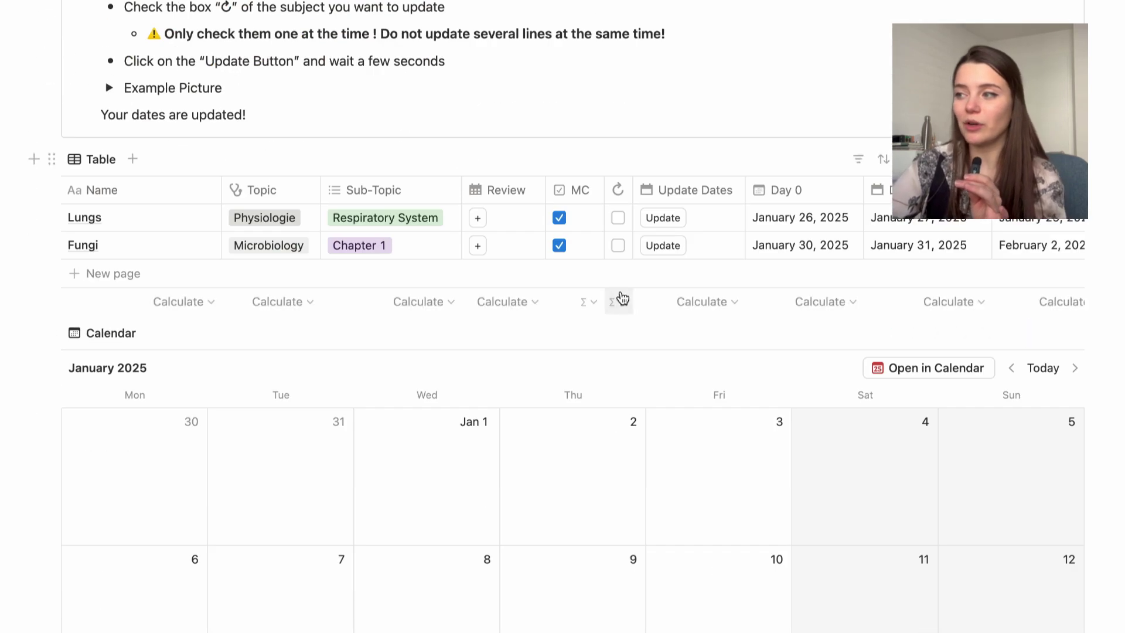
left_click(662, 218)
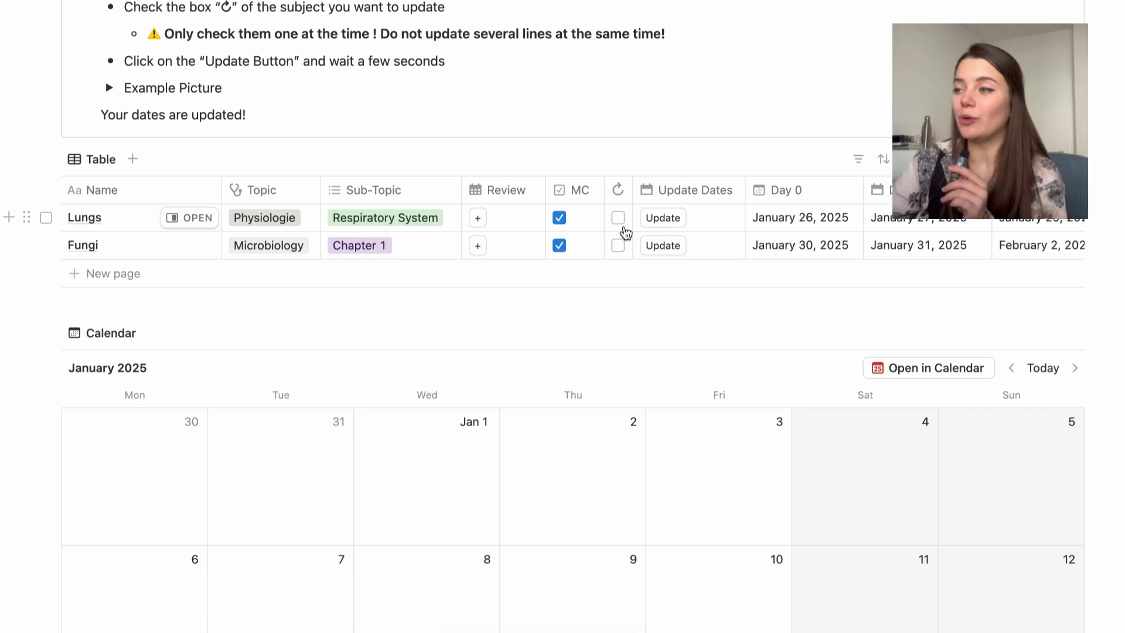
left_click(621, 222)
left_click(621, 223)
left_click(621, 246)
Step: Set Fungi's Day 0 to January 29, 2025 and update its review dates in the calendar
left_click(769, 248)
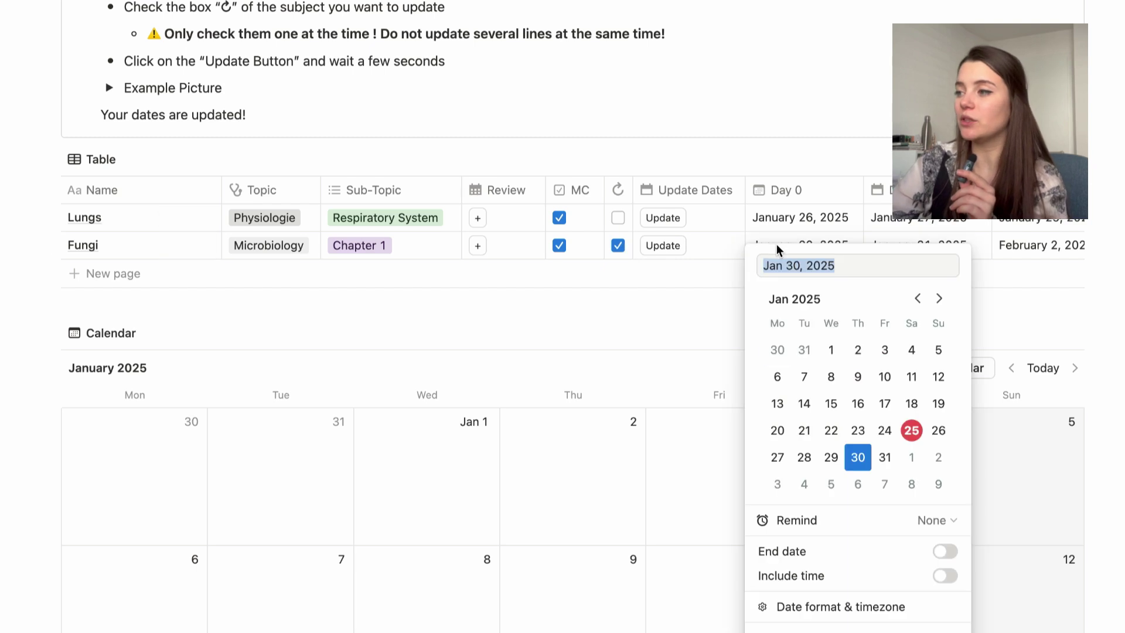
left_click(831, 458)
left_click(660, 307)
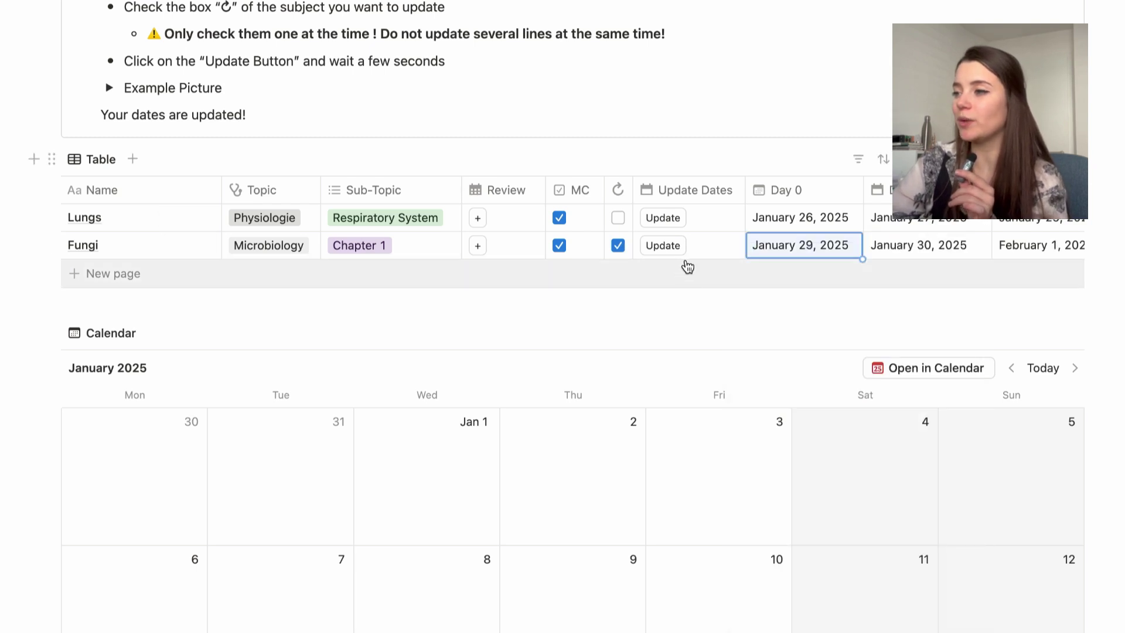
left_click(664, 246)
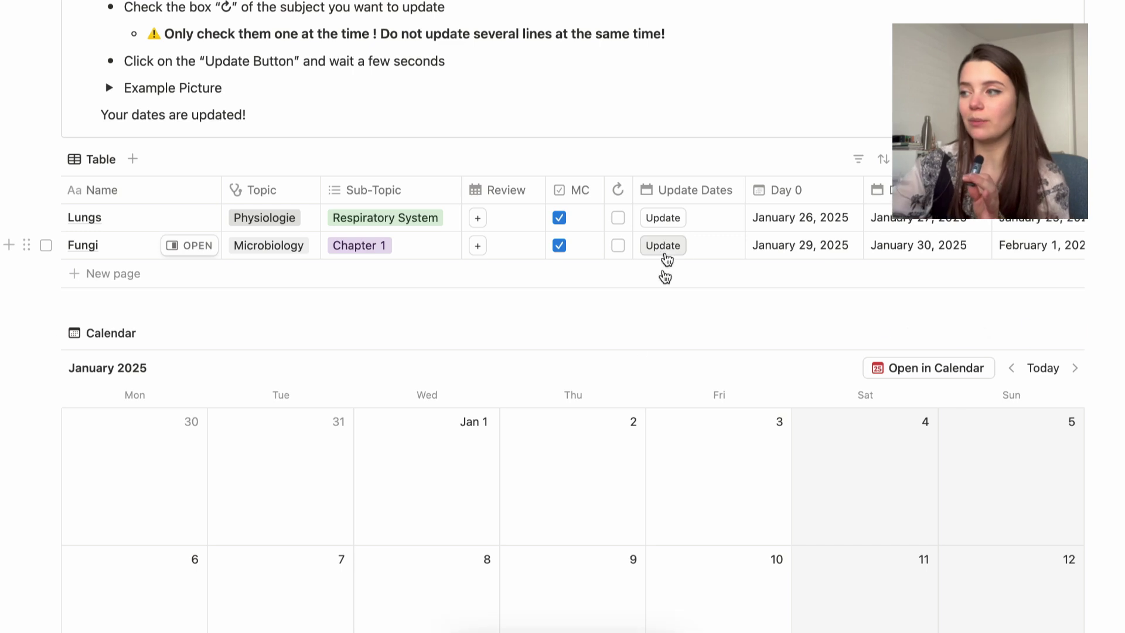
scroll(641, 349, "down", 10)
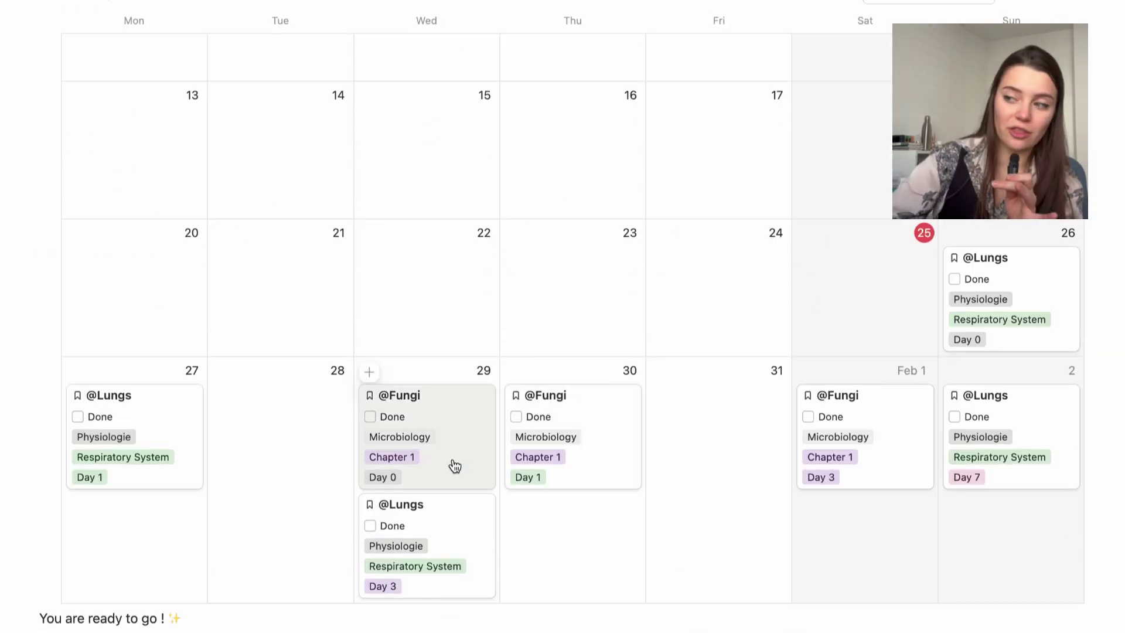
scroll(454, 465, "up", 10)
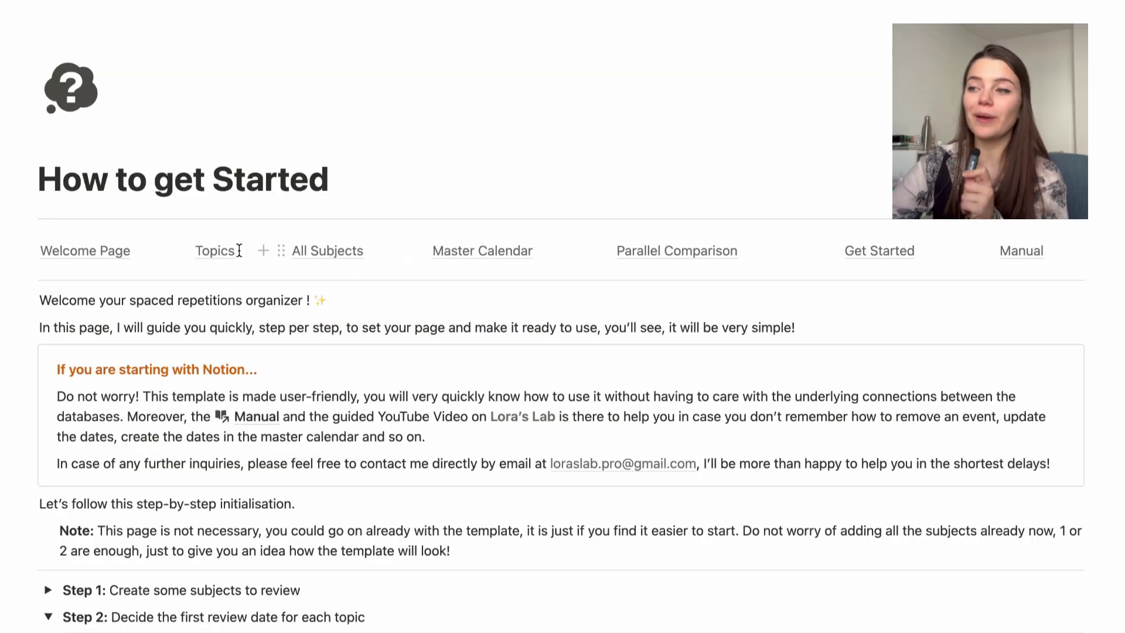
Step: Check the Topics and All Subjects pages, then confirm Fungi's Master Calendar reviews on January 29, 30, February 1 and 5
left_click(220, 251)
scroll(258, 375, "down", 3)
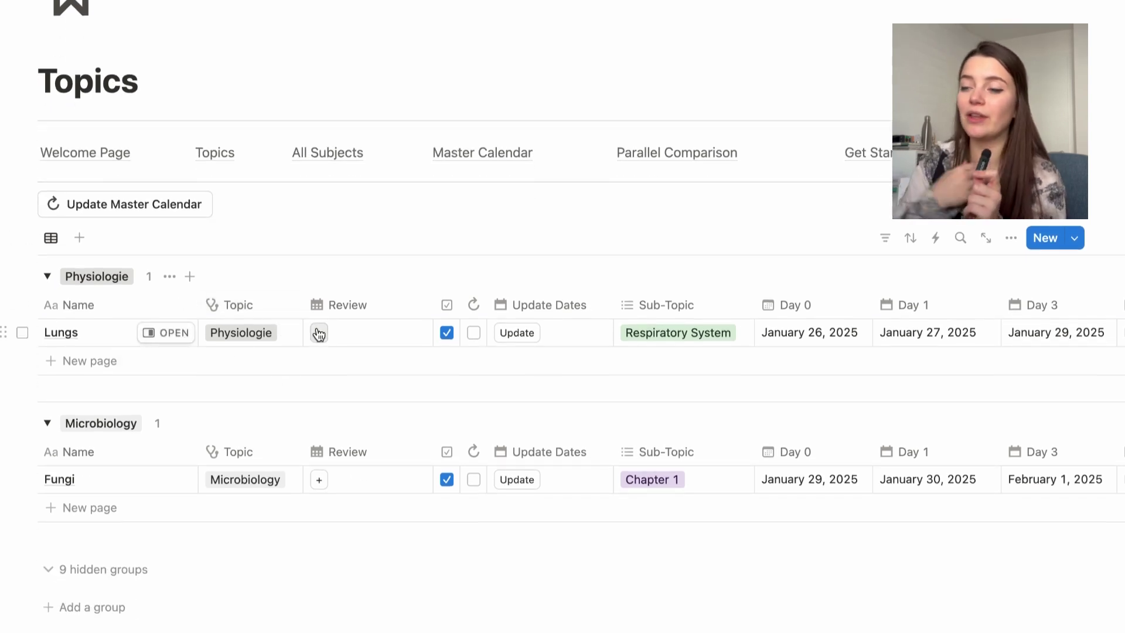
left_click(299, 154)
scroll(256, 364, "down", 5)
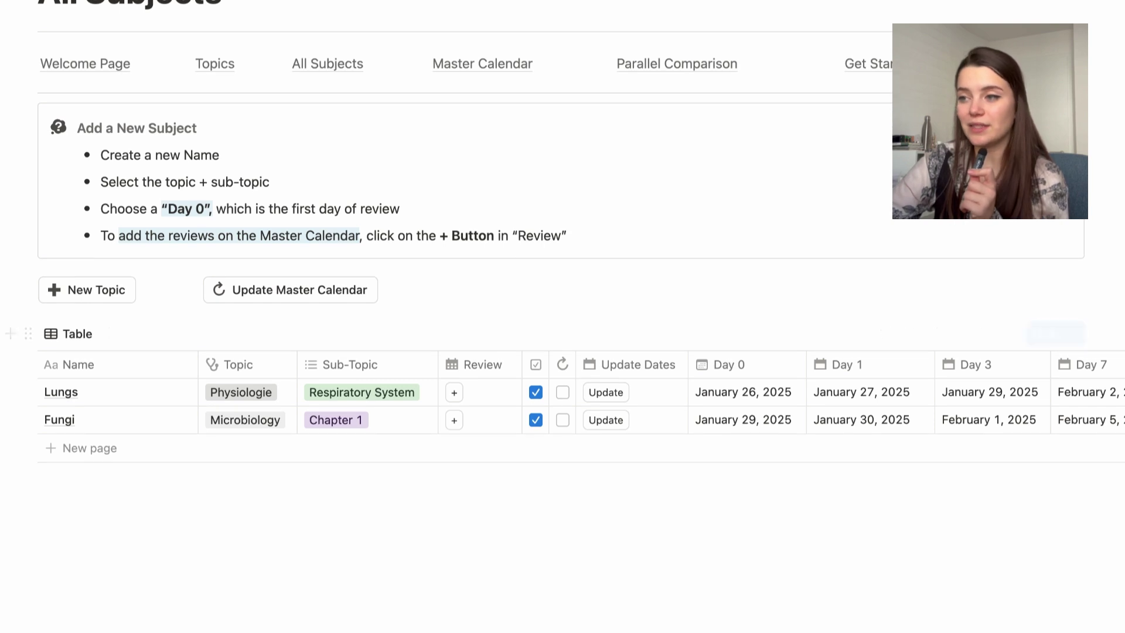
scroll(474, 117, "up", 2)
left_click(473, 112)
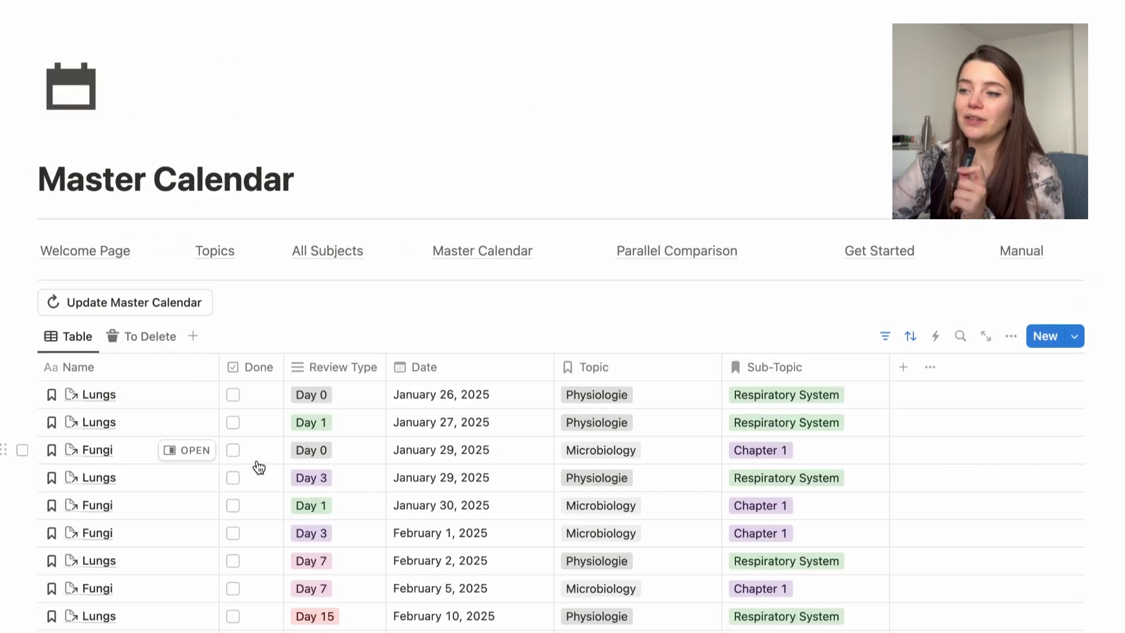
scroll(259, 467, "down", 4)
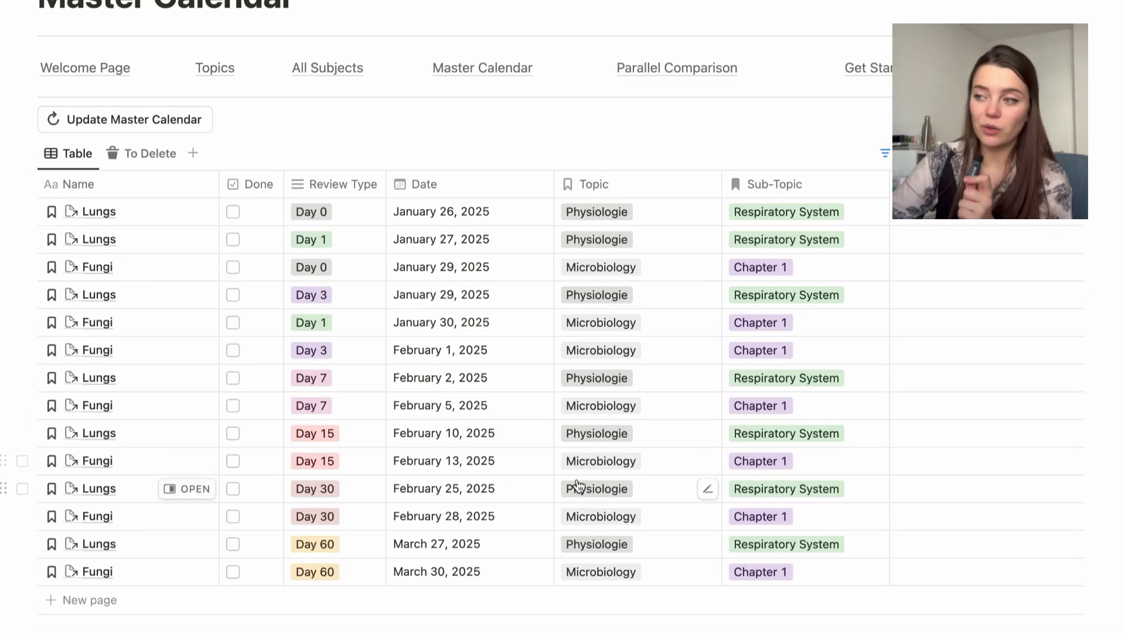